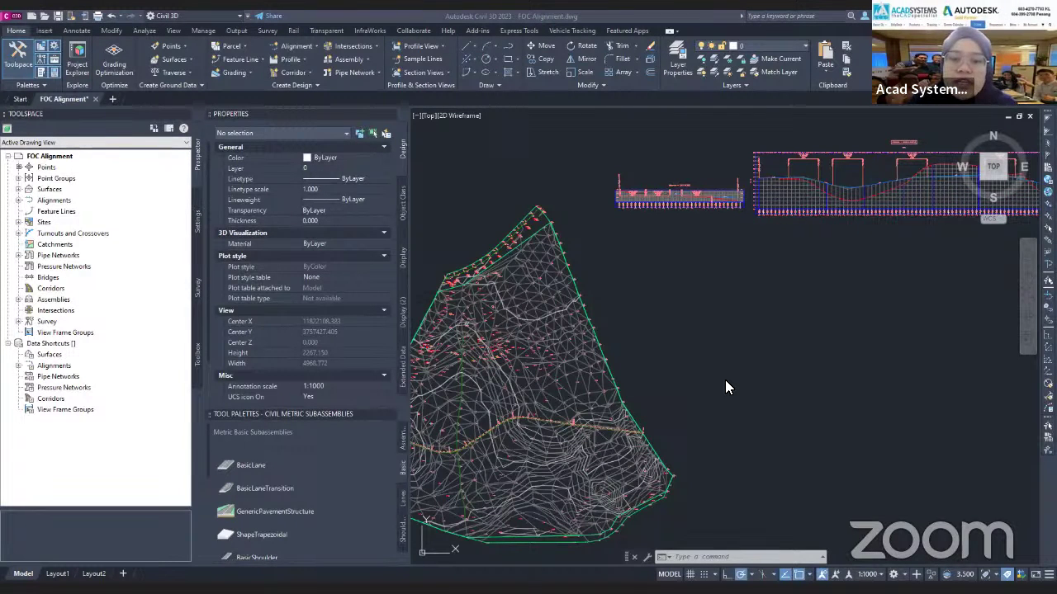
Close the Properties and subassembly Tool Palettes windows to clear the drawing area.
click(391, 114)
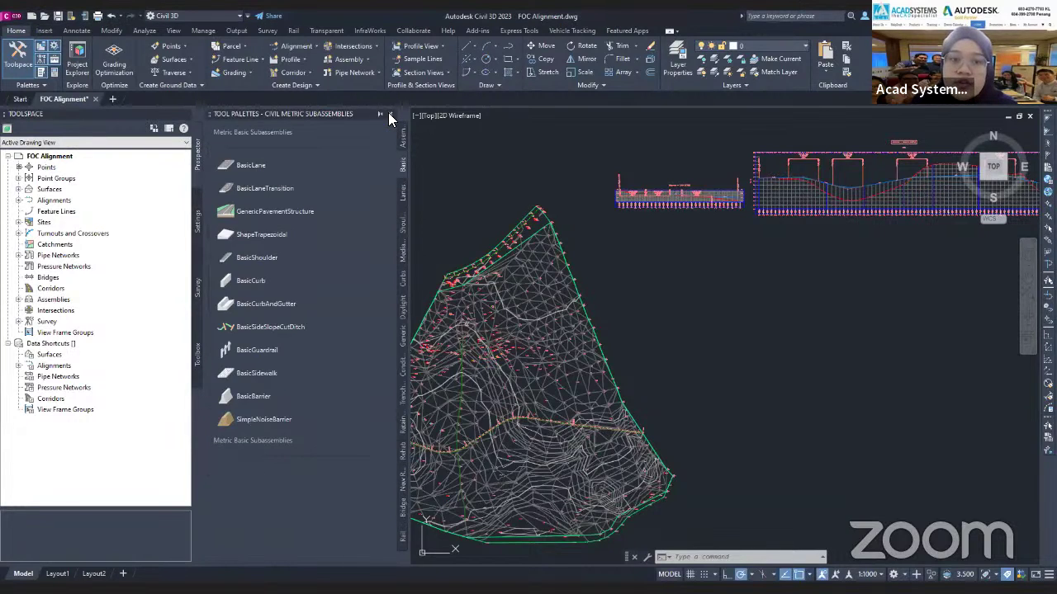
click(392, 115)
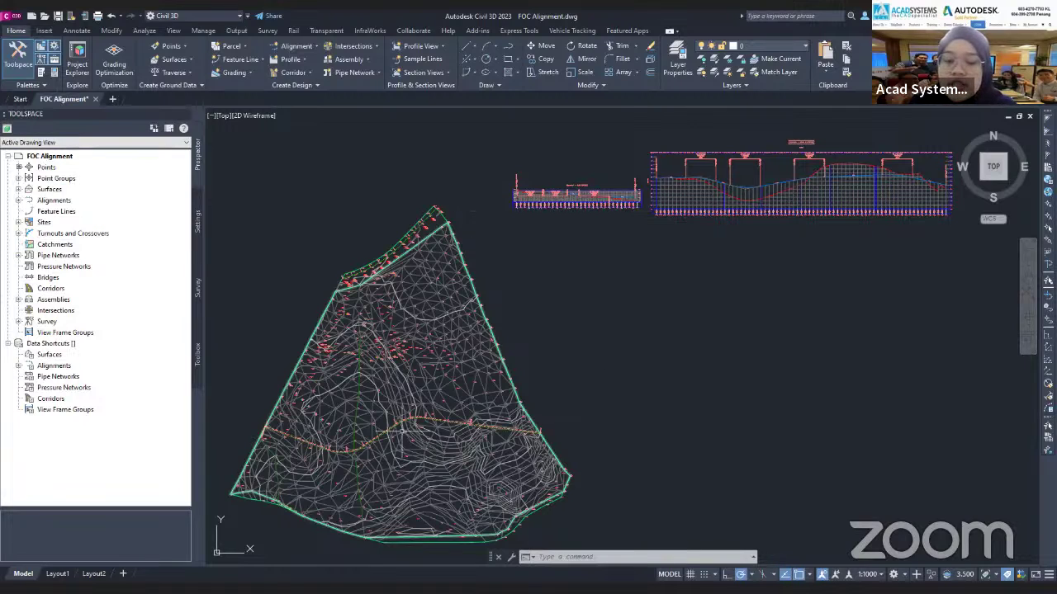
Examine the terrain surface, the road alignment crossing it and the two profile views.
scroll(397, 430, up, 5)
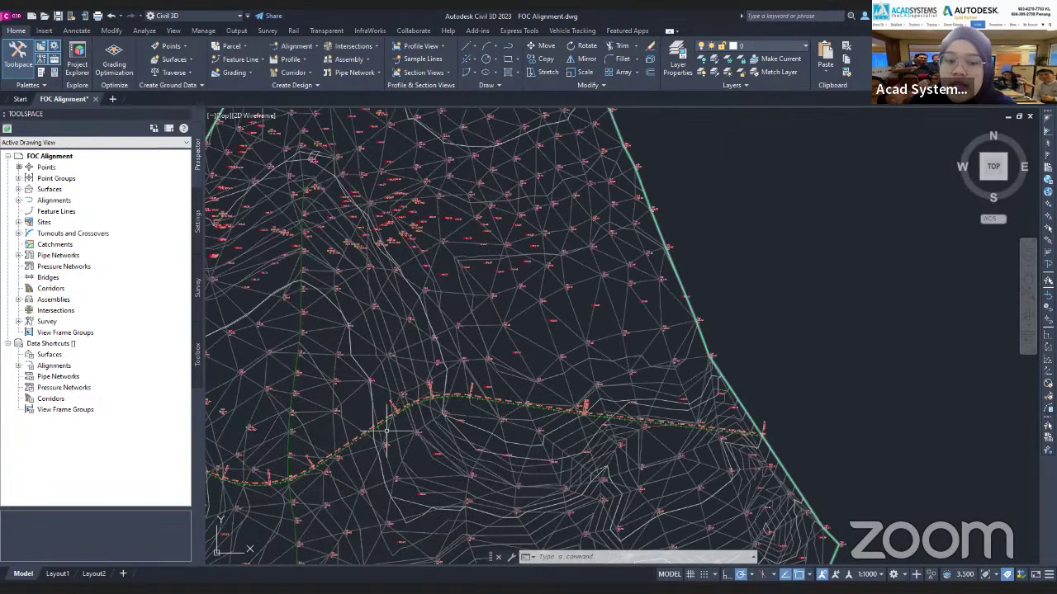
scroll(566, 354, down, 2)
scroll(677, 289, up, 3)
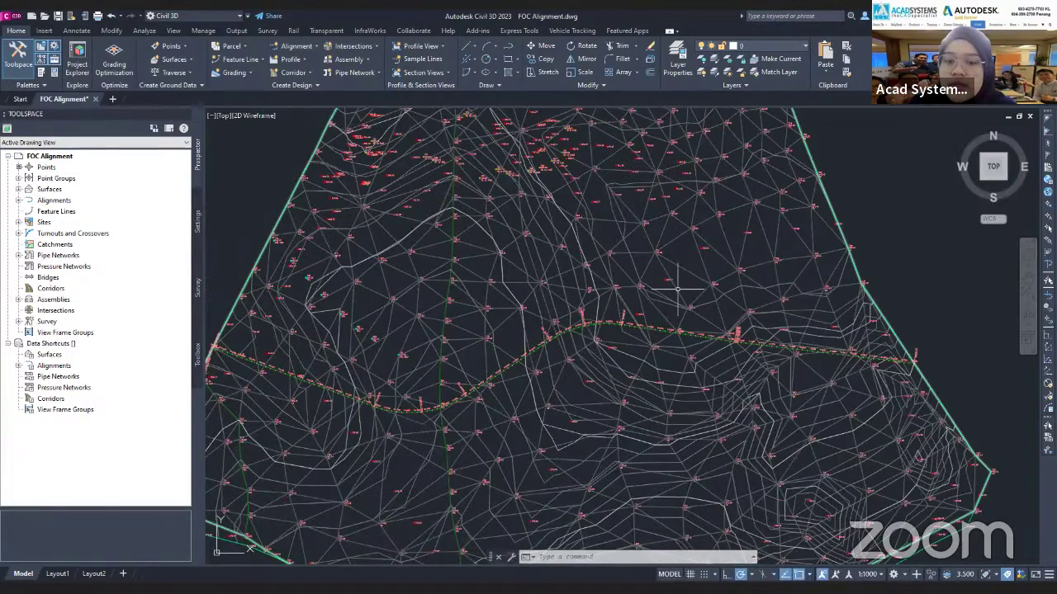
scroll(677, 289, down, 2)
scroll(322, 120, down, 2)
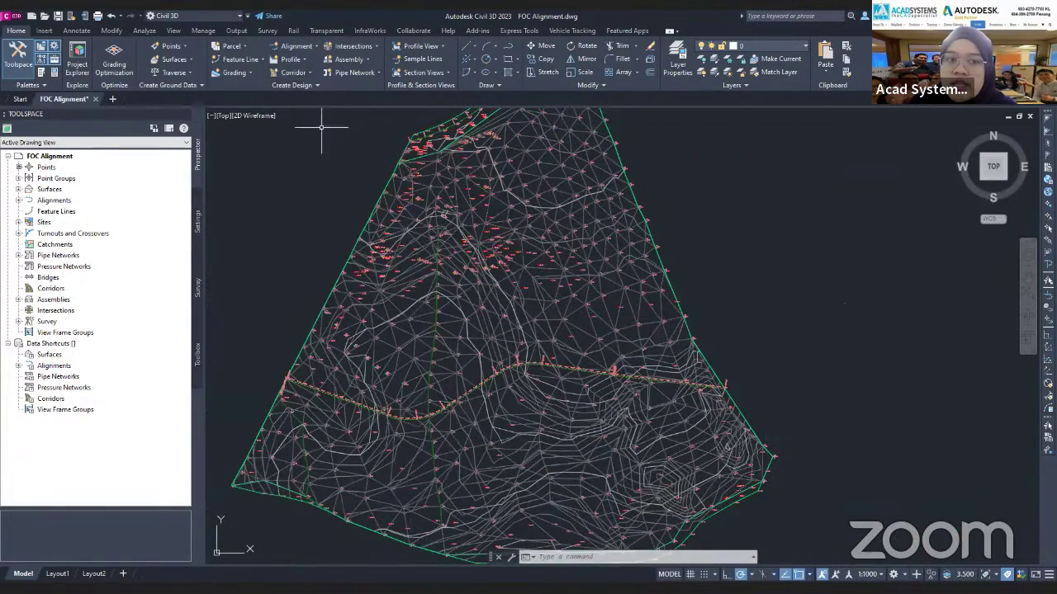
mouse_move(615, 261)
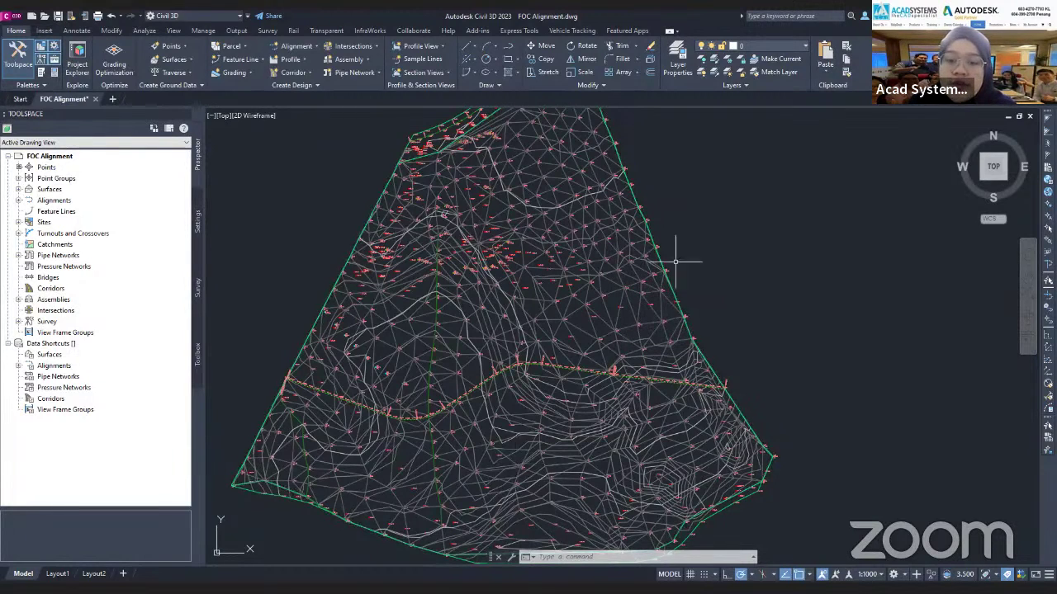
middle_drag(682, 258, 633, 284)
scroll(633, 284, down, 4)
scroll(608, 278, up, 2)
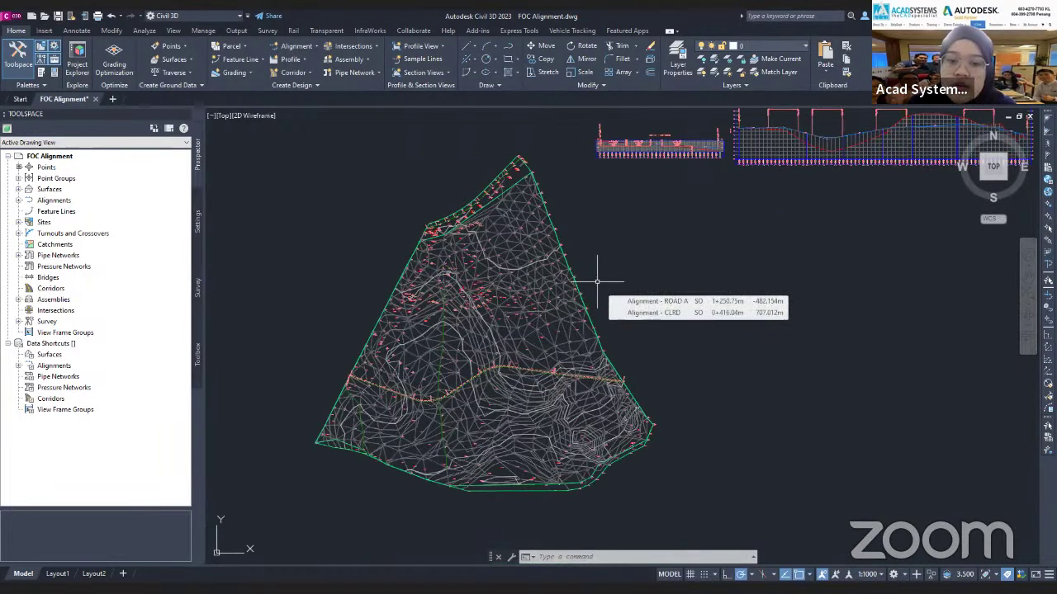
mouse_move(597, 281)
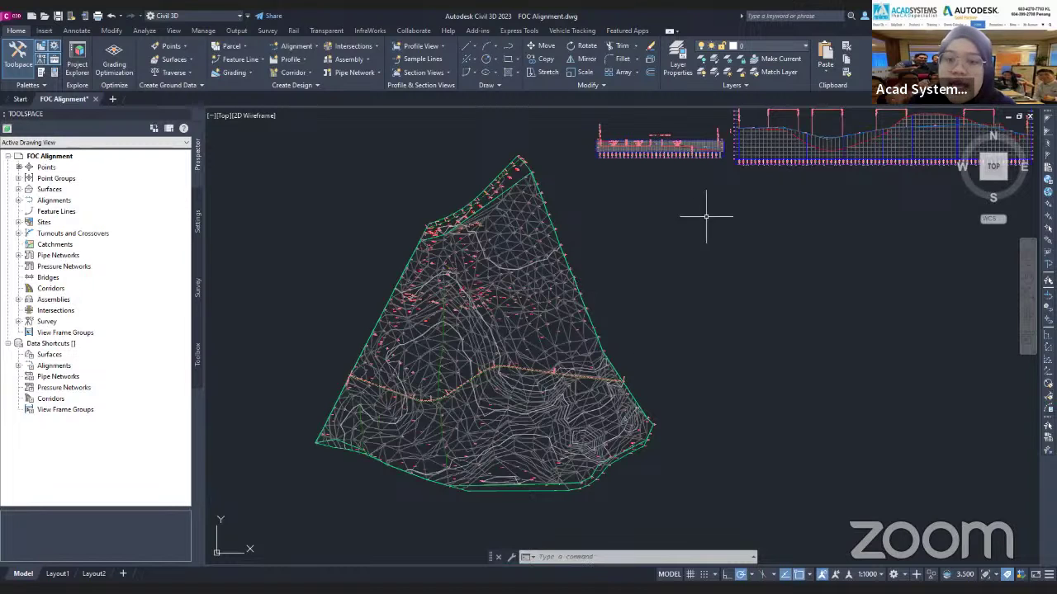
middle_drag(705, 217, 599, 282)
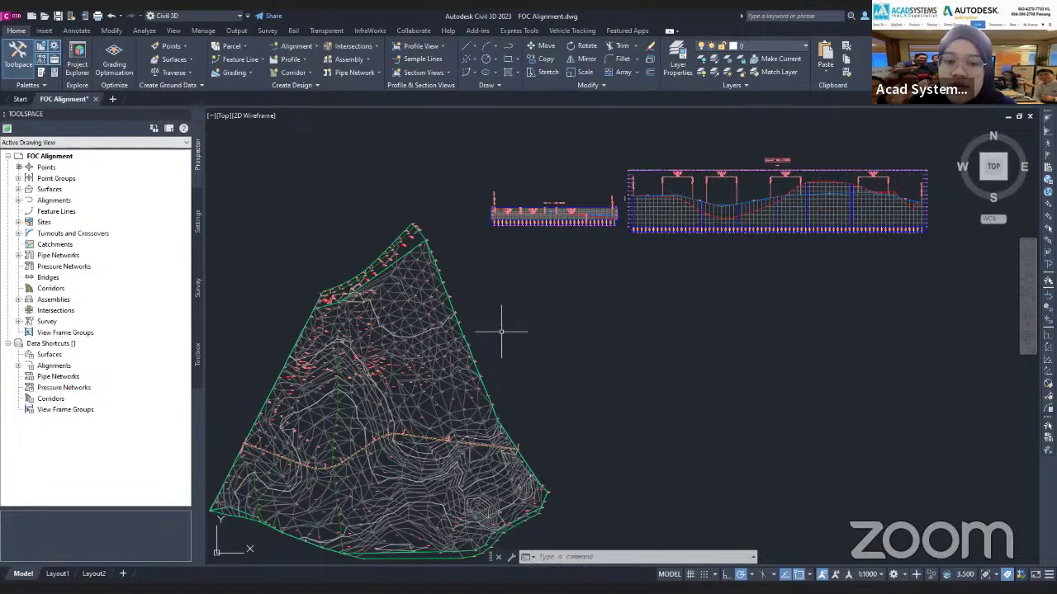
mouse_move(500, 332)
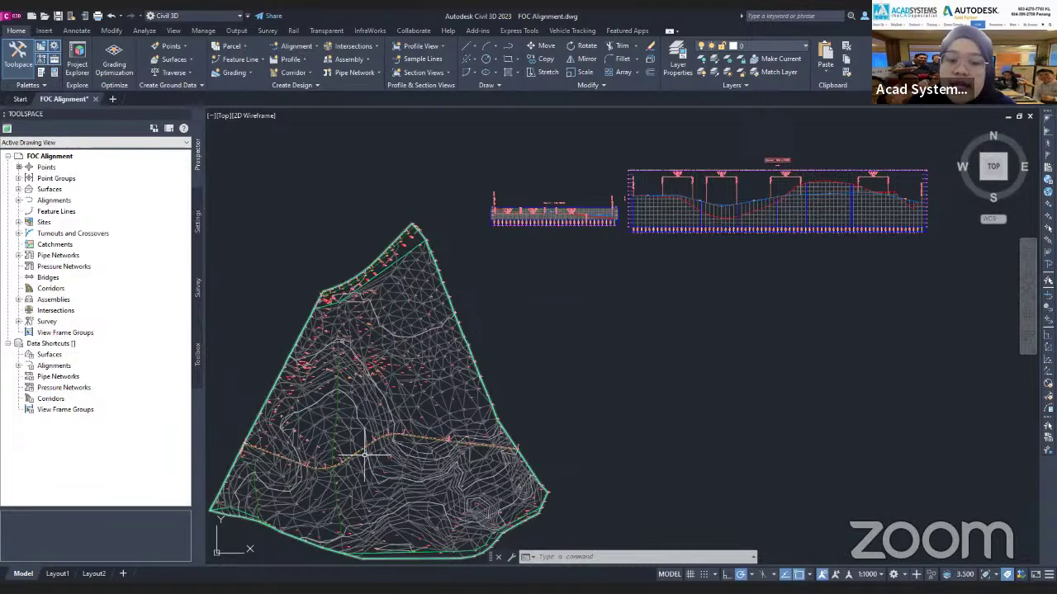
scroll(364, 453, up, 2)
scroll(578, 331, down, 3)
mouse_move(833, 124)
middle_down()
mouse_move(610, 190)
mouse_move(549, 284)
middle_up()
scroll(620, 170, up, 2)
scroll(646, 213, down, 5)
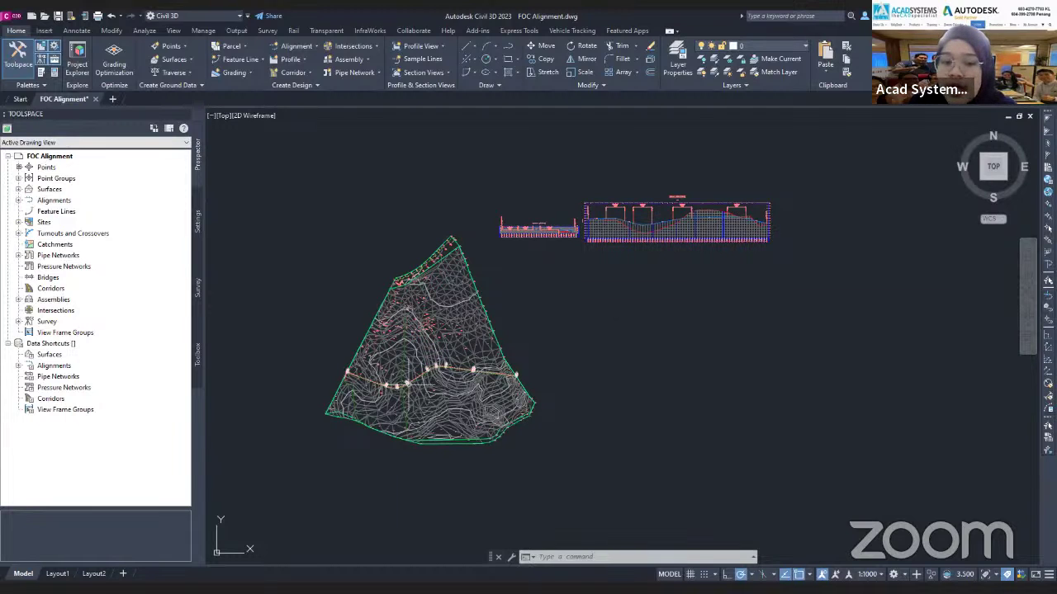
scroll(402, 376, up, 2)
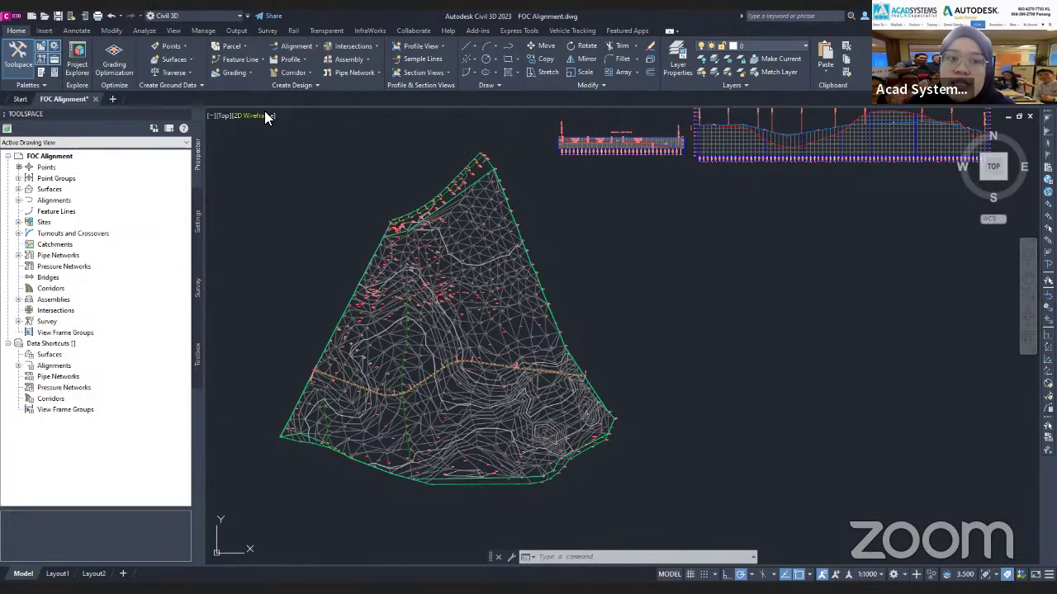
Define a new assembly named ROAD A, keeping the default type, style and code set.
click(365, 61)
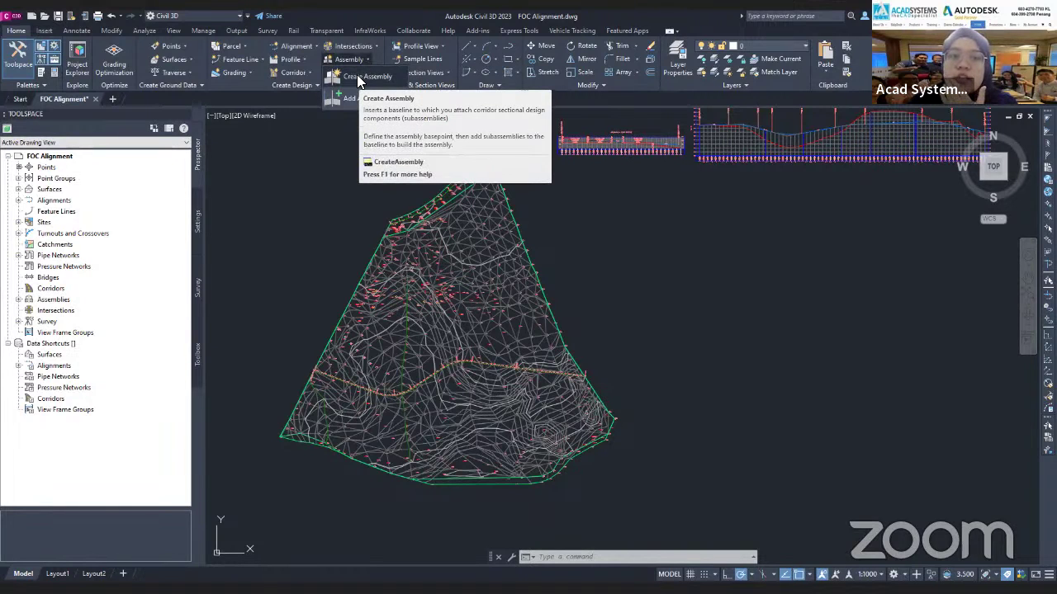
click(356, 76)
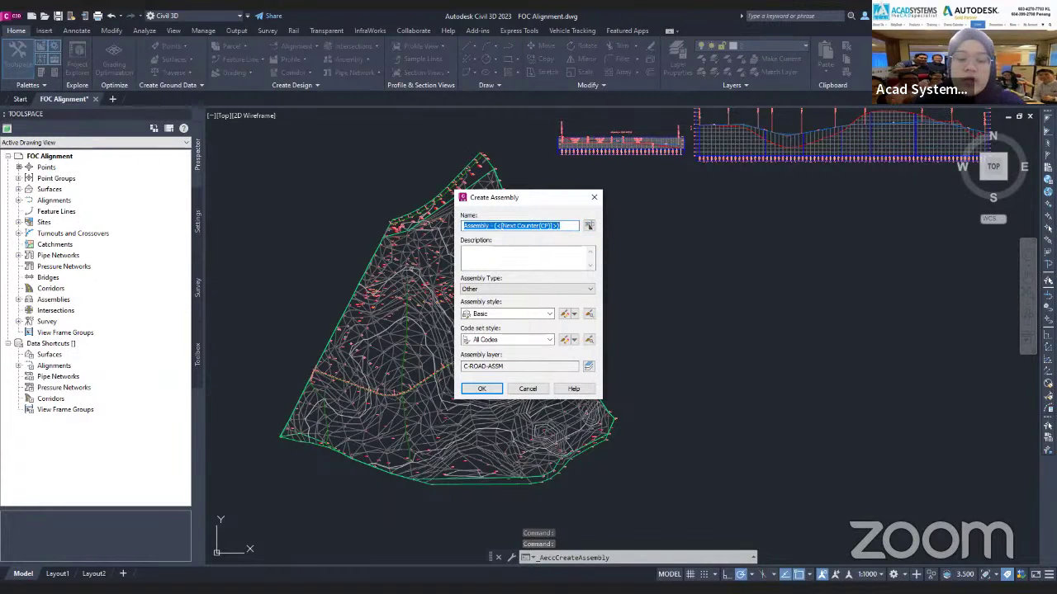
key(BackSpace)
text(RPAD)
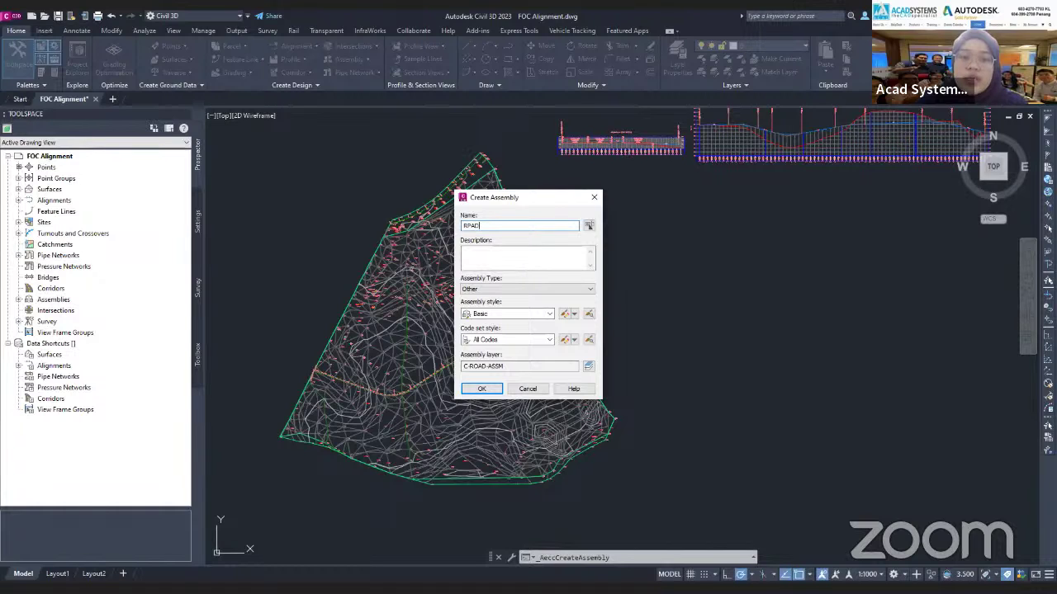
key(BackSpace)
text(OAD A)
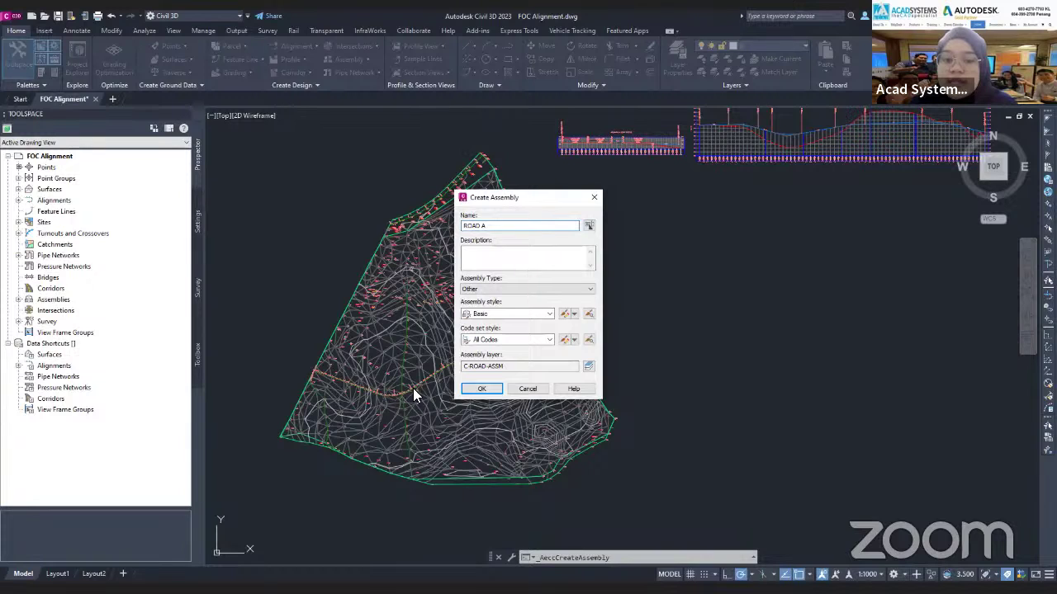
click(475, 391)
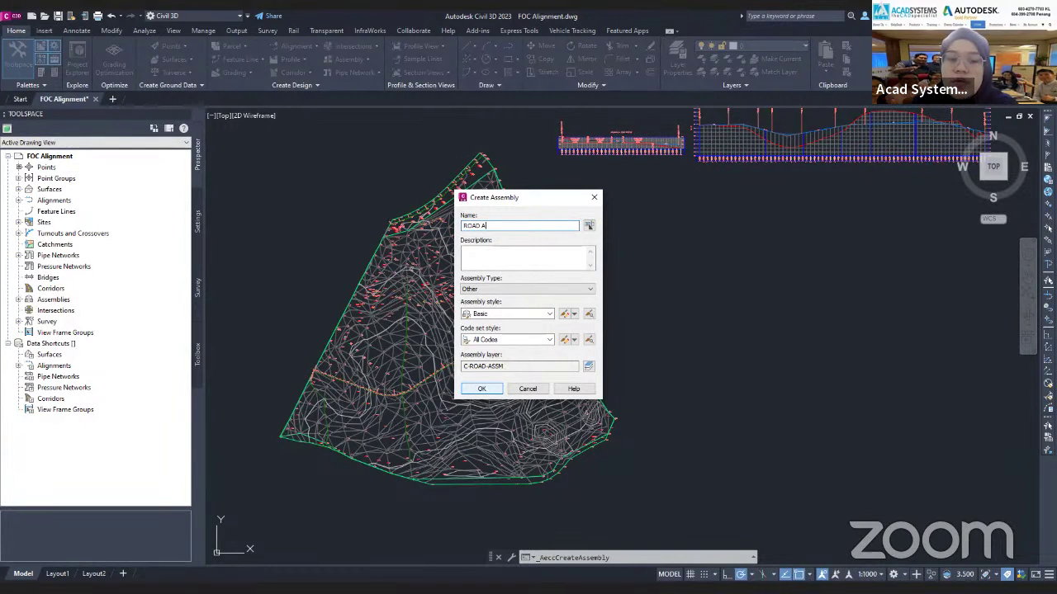
key(Return)
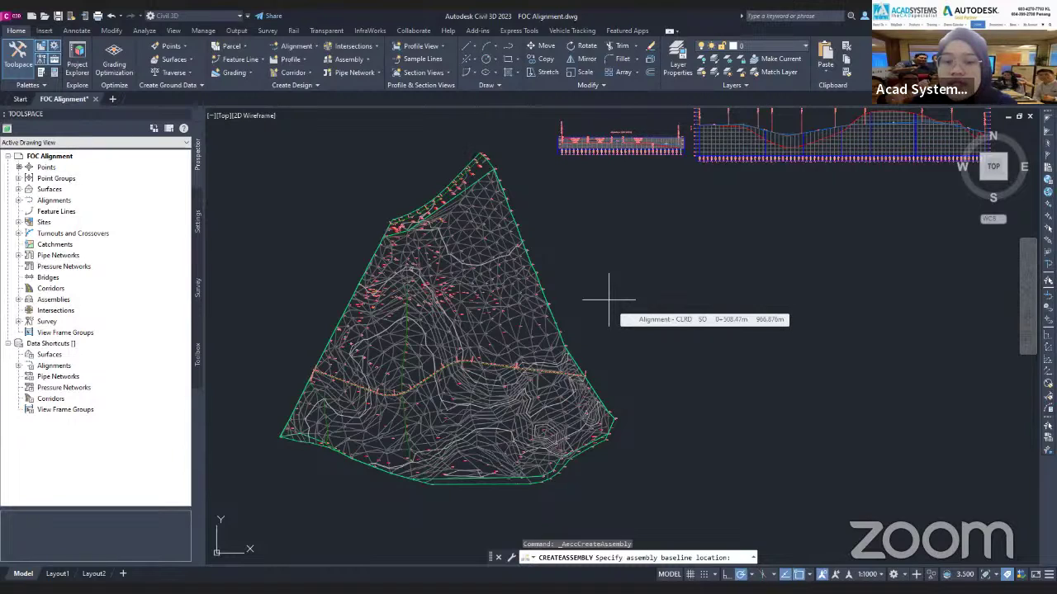
Place the ROAD A assembly baseline in the empty area just east of the terrain surface.
click(608, 300)
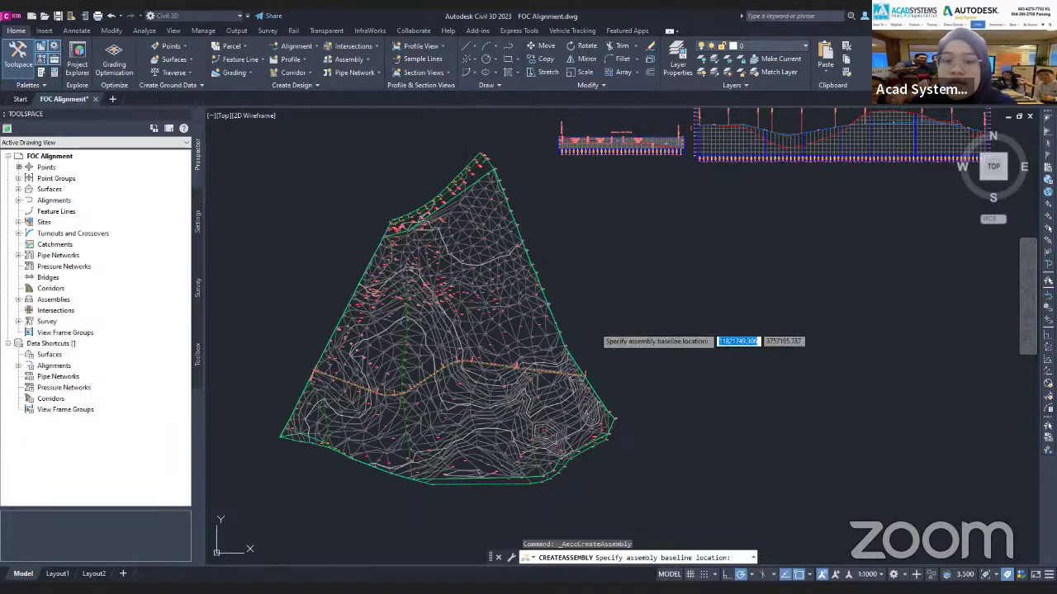
scroll(642, 327, up, 5)
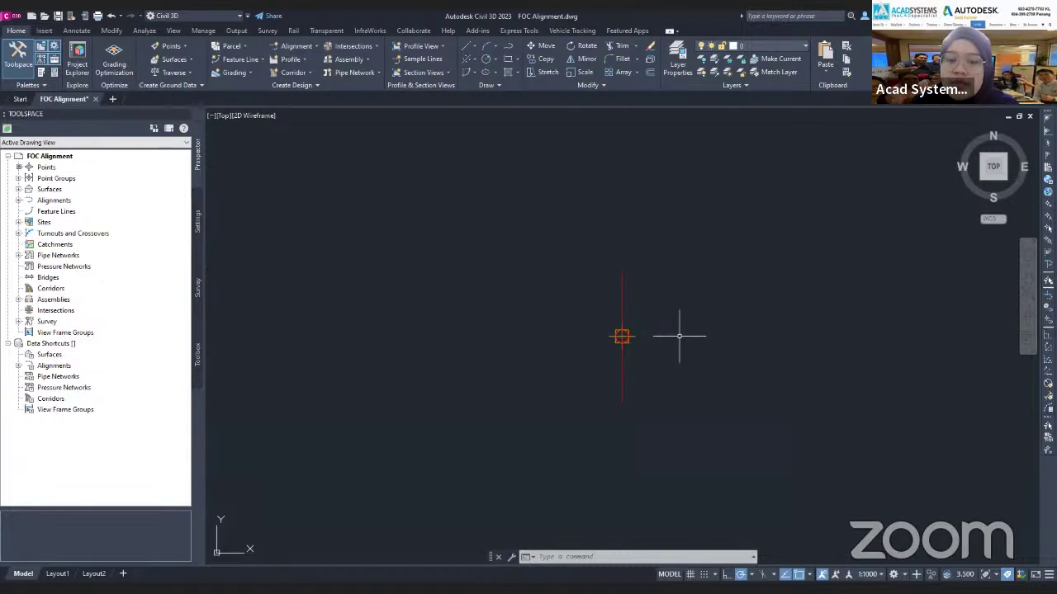
scroll(679, 336, down, 5)
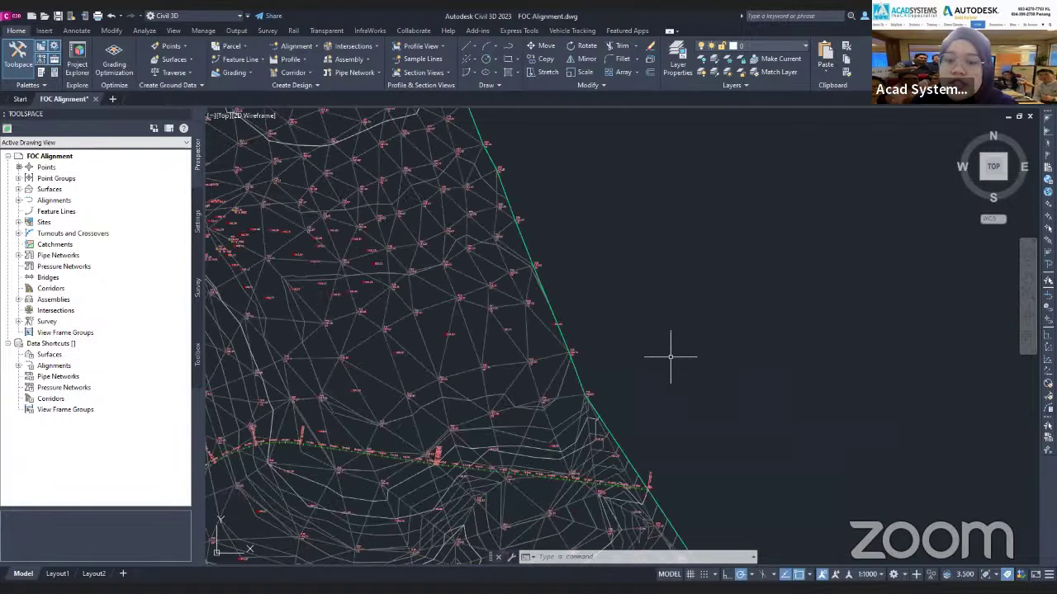
scroll(674, 334, up, 5)
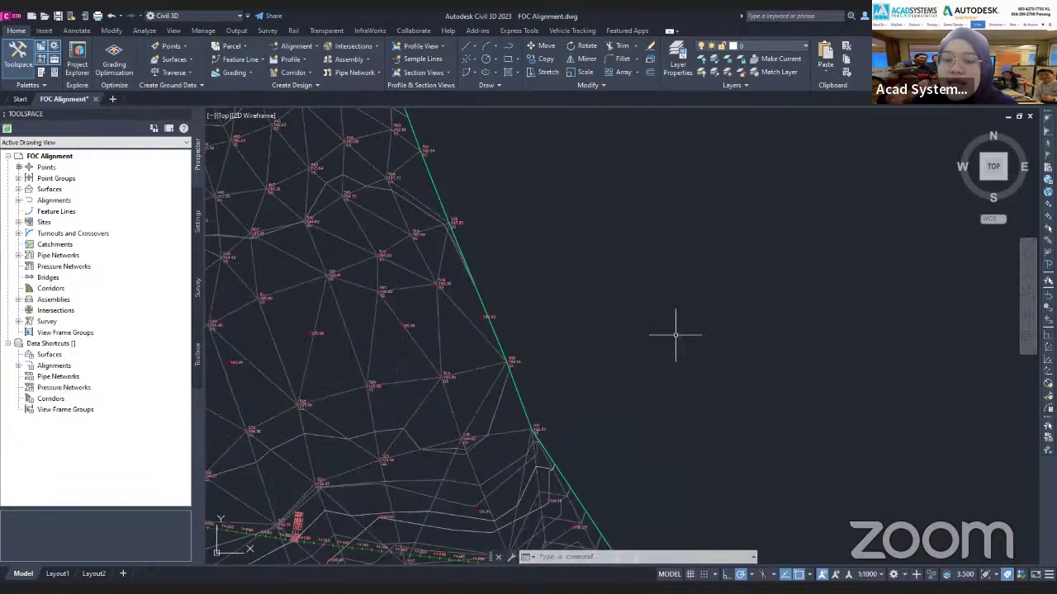
scroll(652, 325, up, 3)
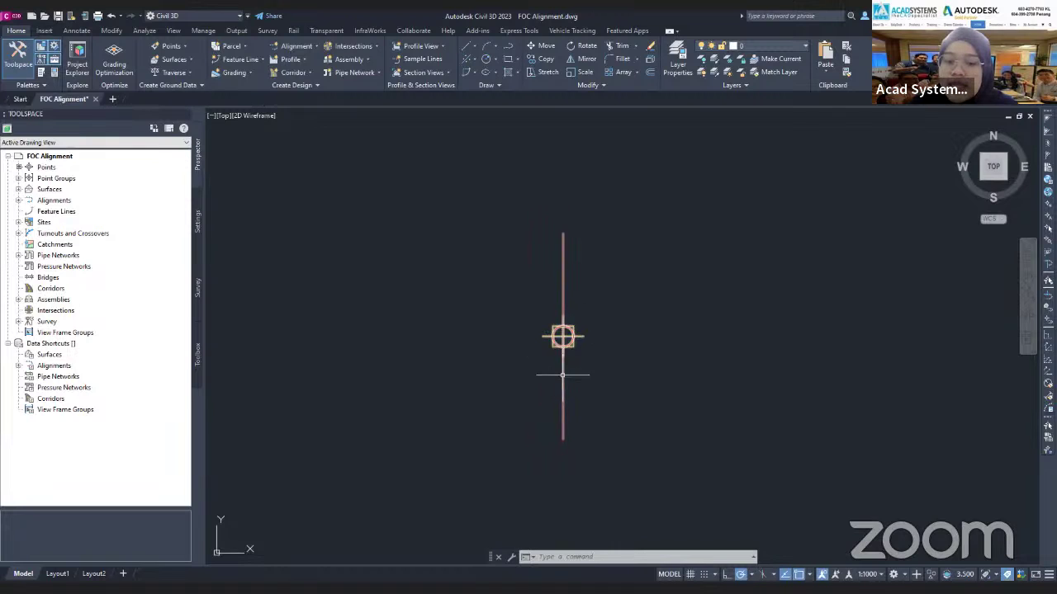
middle_drag(487, 260, 495, 253)
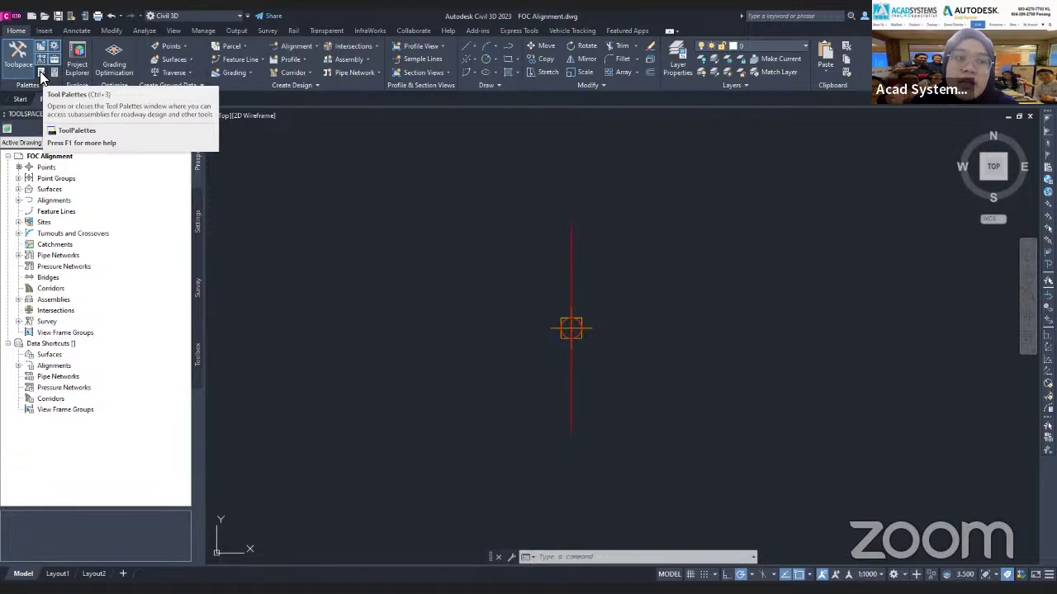
Bring up the metric subassembly tool palettes and start adding a BasicLane from the Basic set.
click(39, 72)
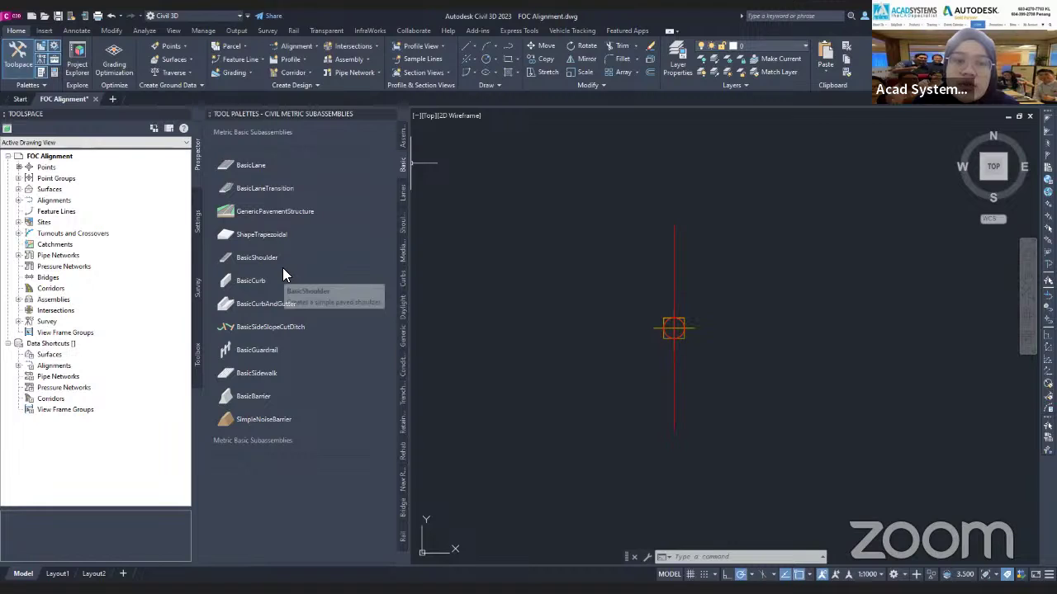
click(403, 201)
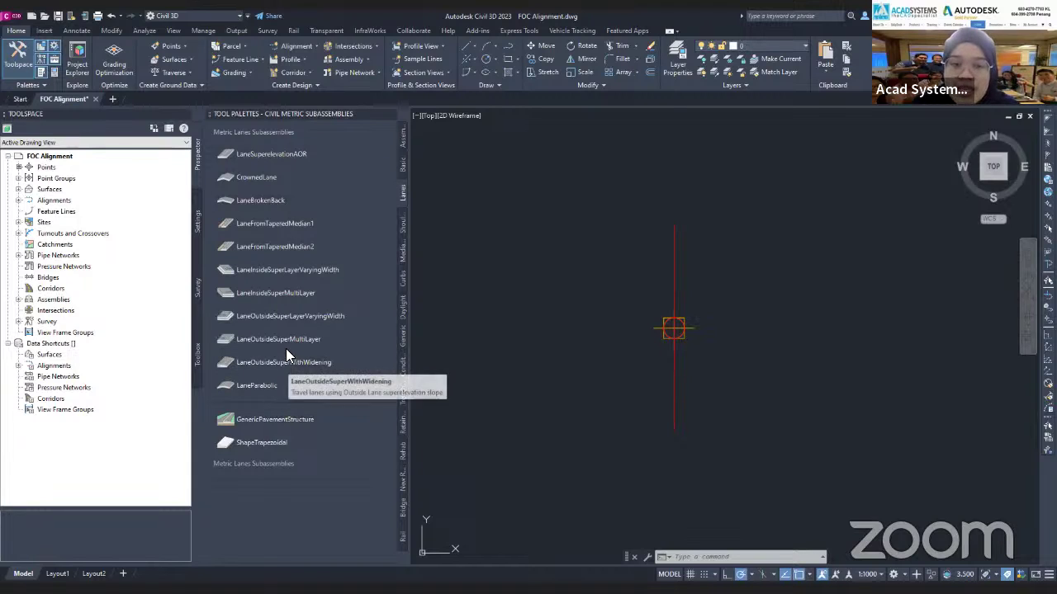
click(399, 159)
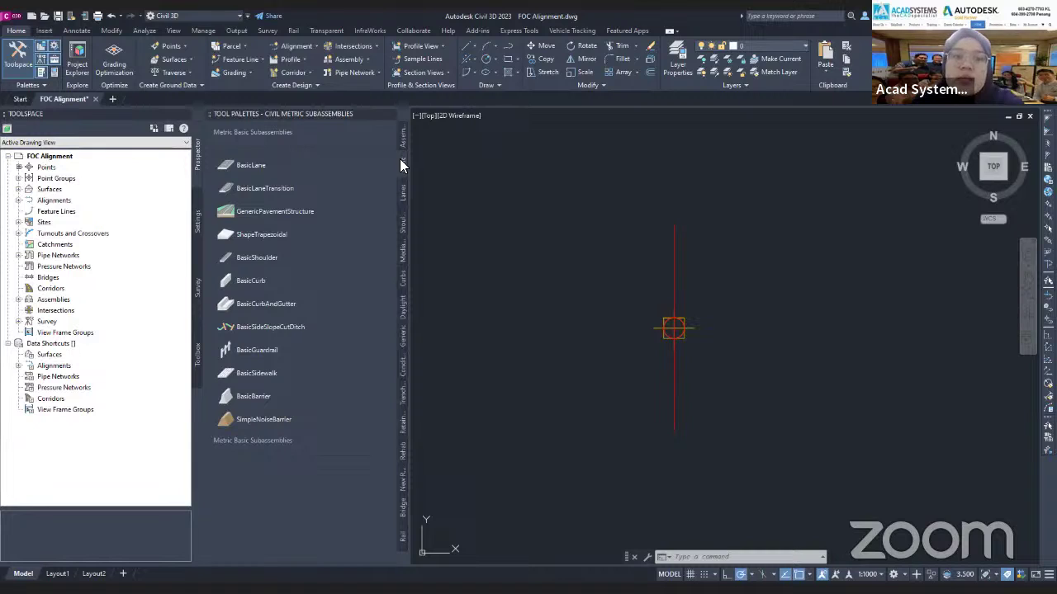
click(284, 165)
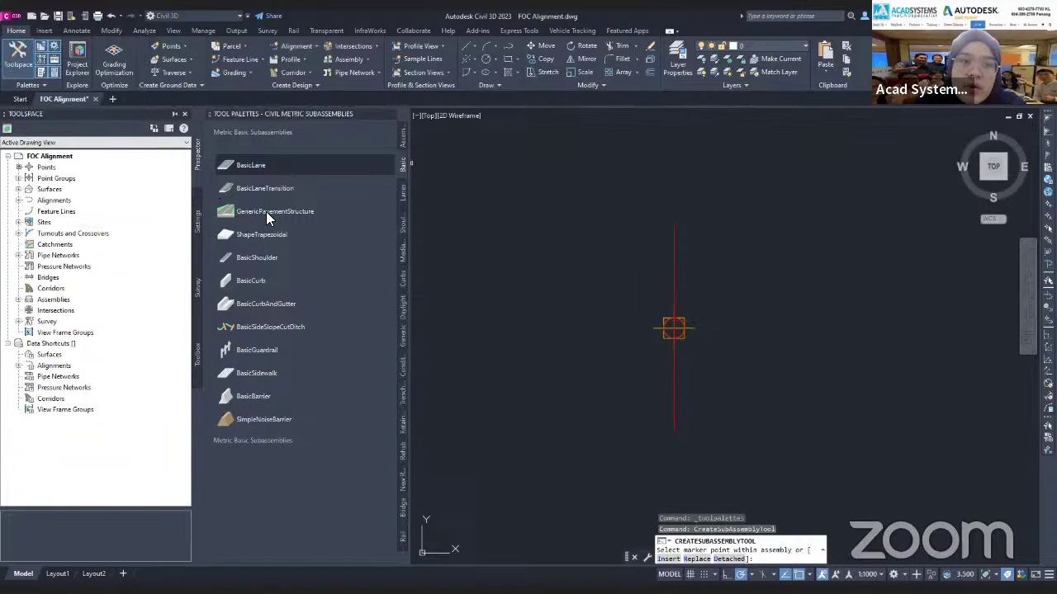
Float the Properties palette over the drawing area and set the BasicLane width to 4 m.
mouse_move(203, 190)
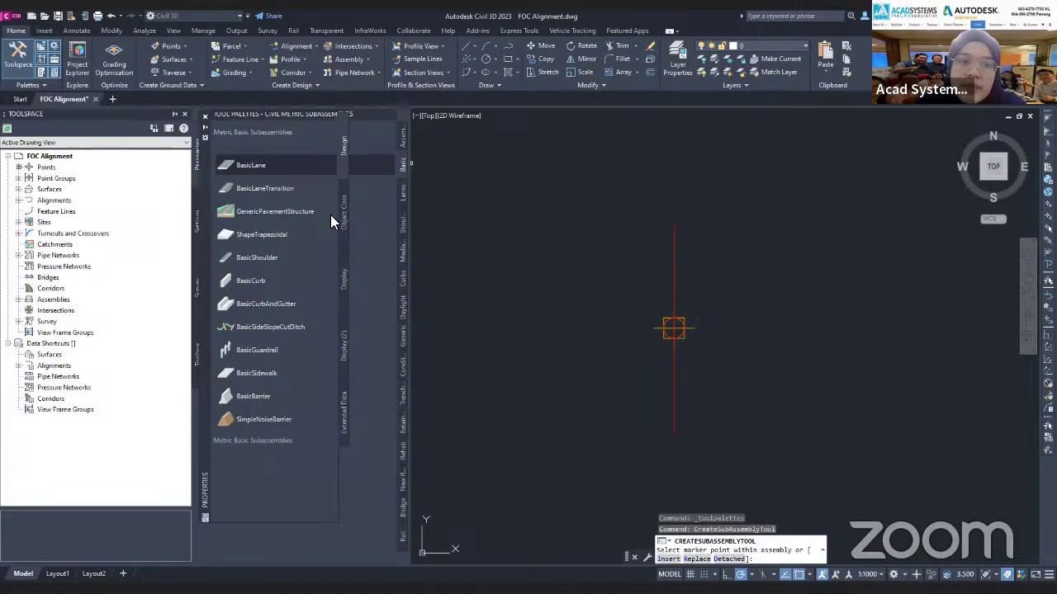
mouse_move(331, 215)
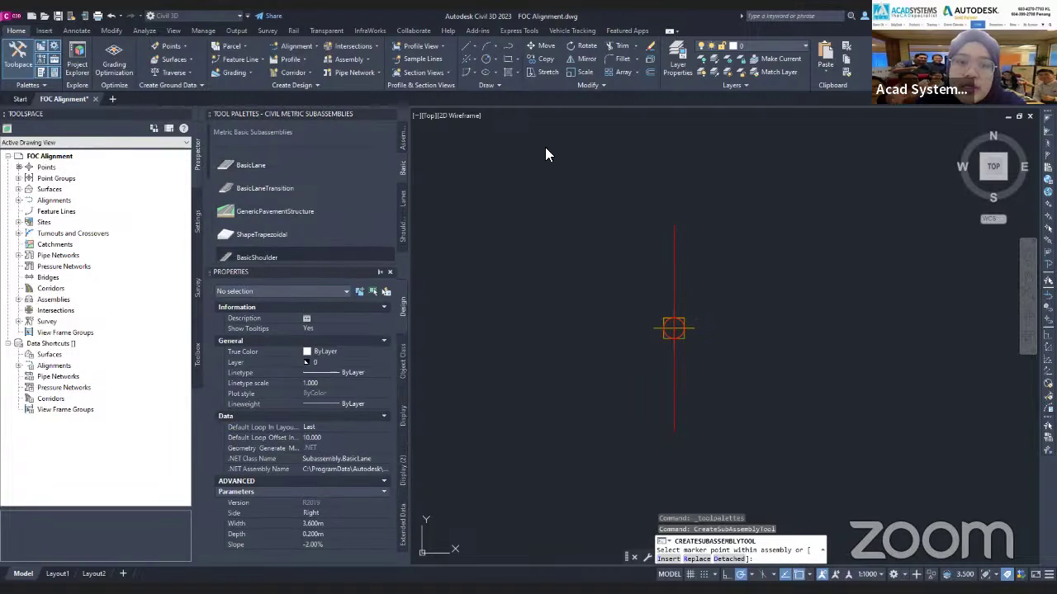
drag(545, 154, 548, 146)
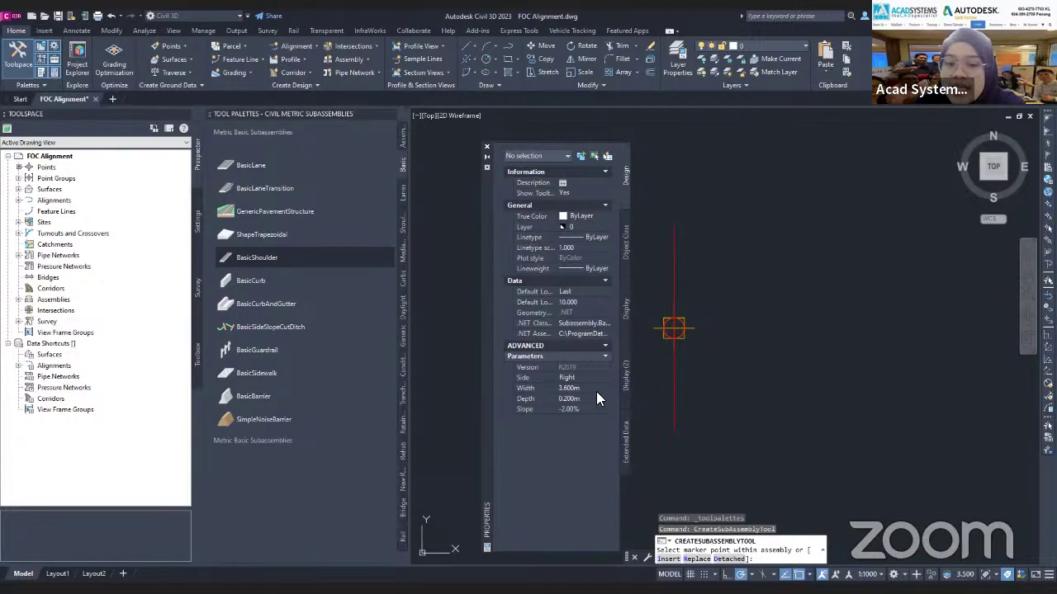
click(272, 165)
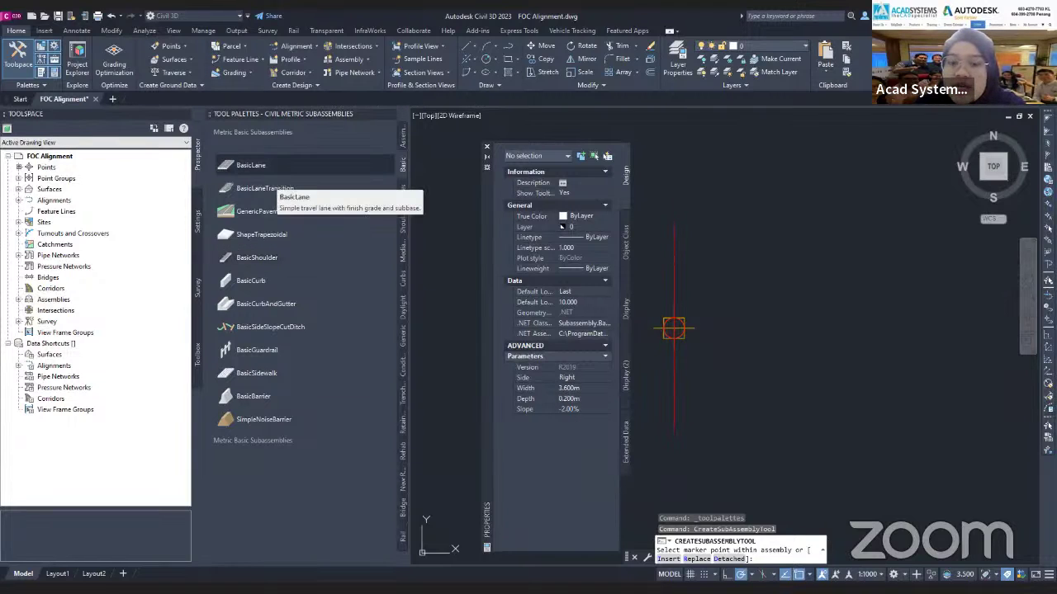
click(590, 389)
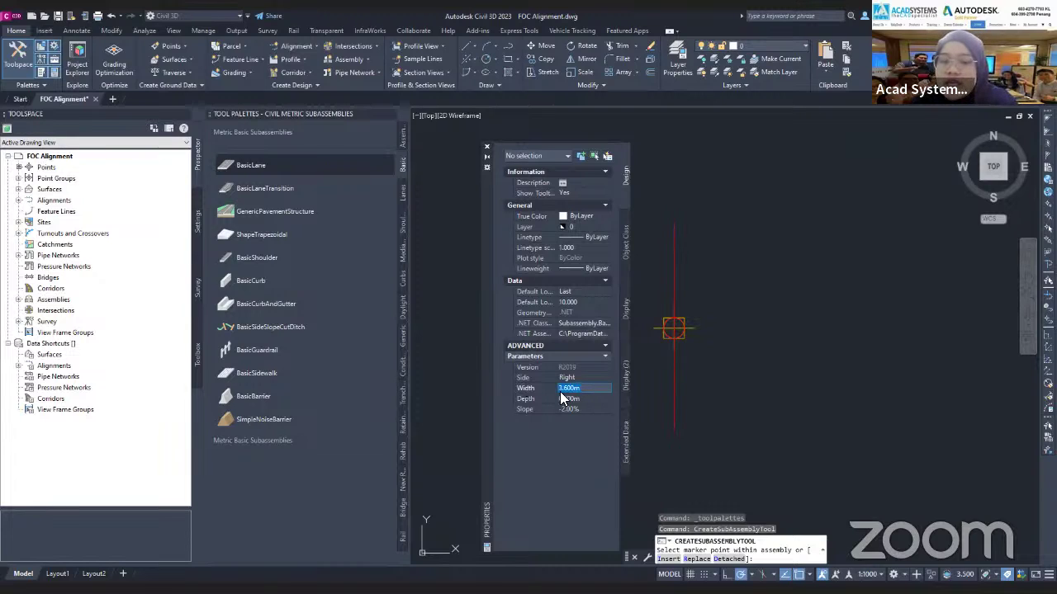
text(4)
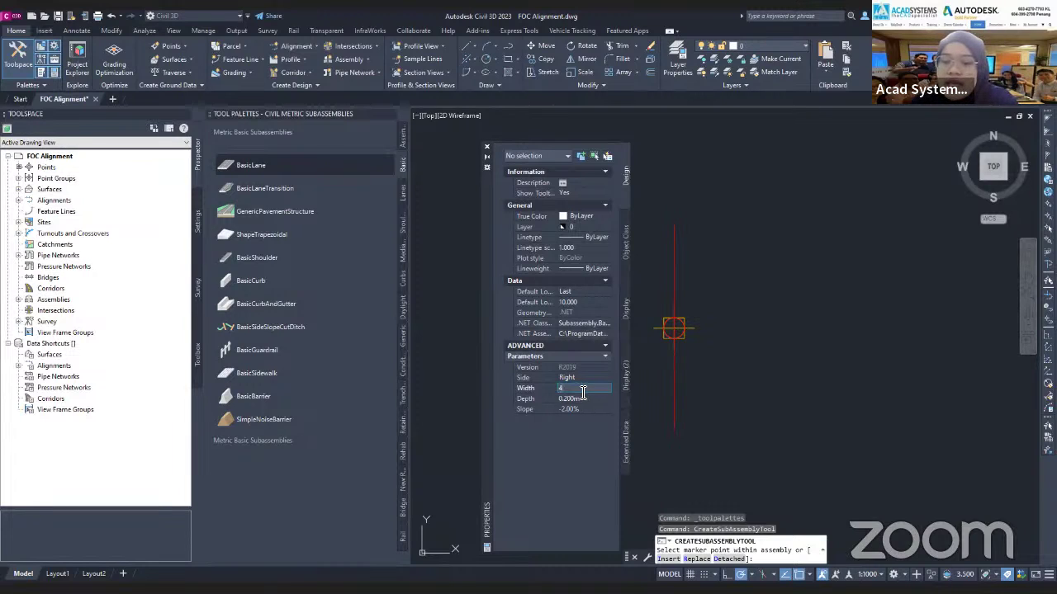
key(Return)
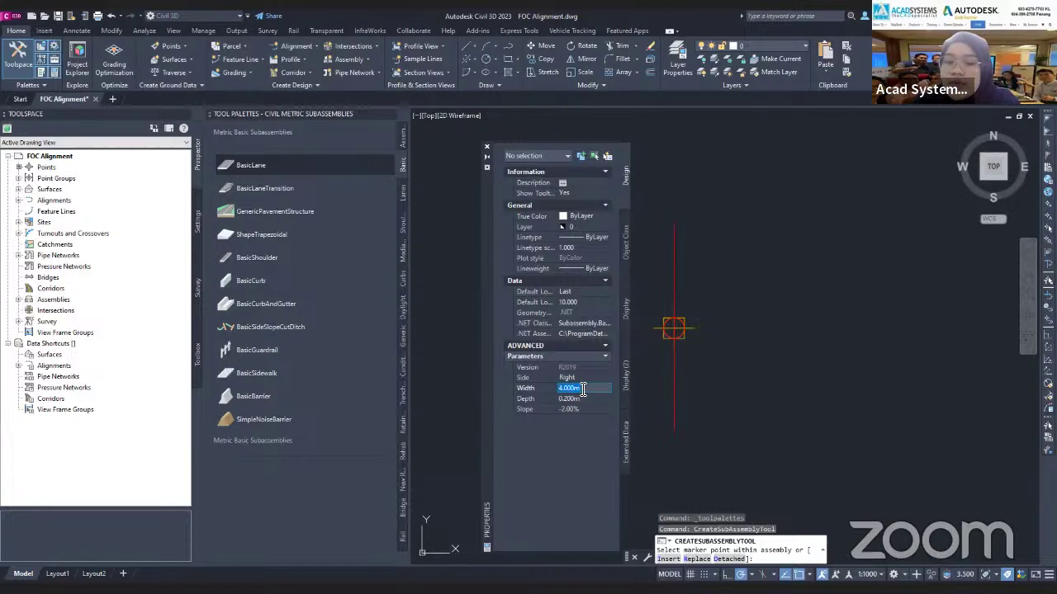
click(572, 399)
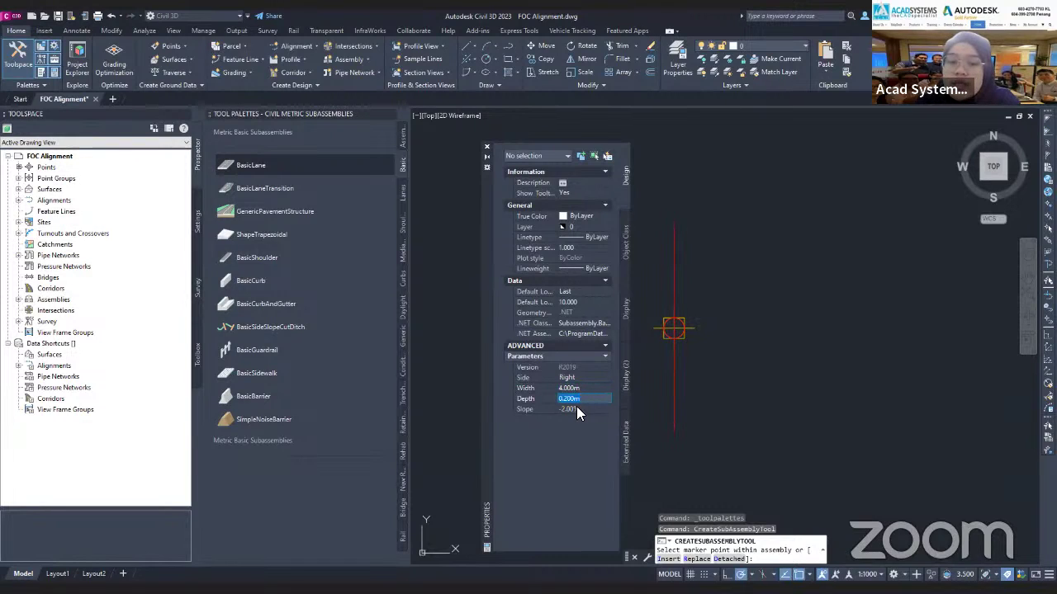
click(580, 409)
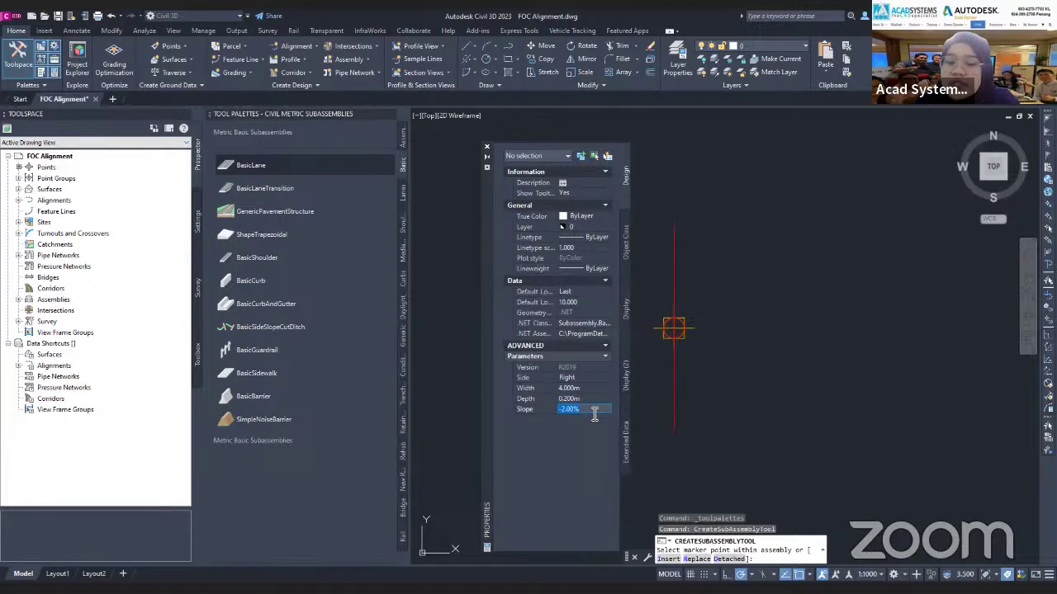
text(0)
click(579, 399)
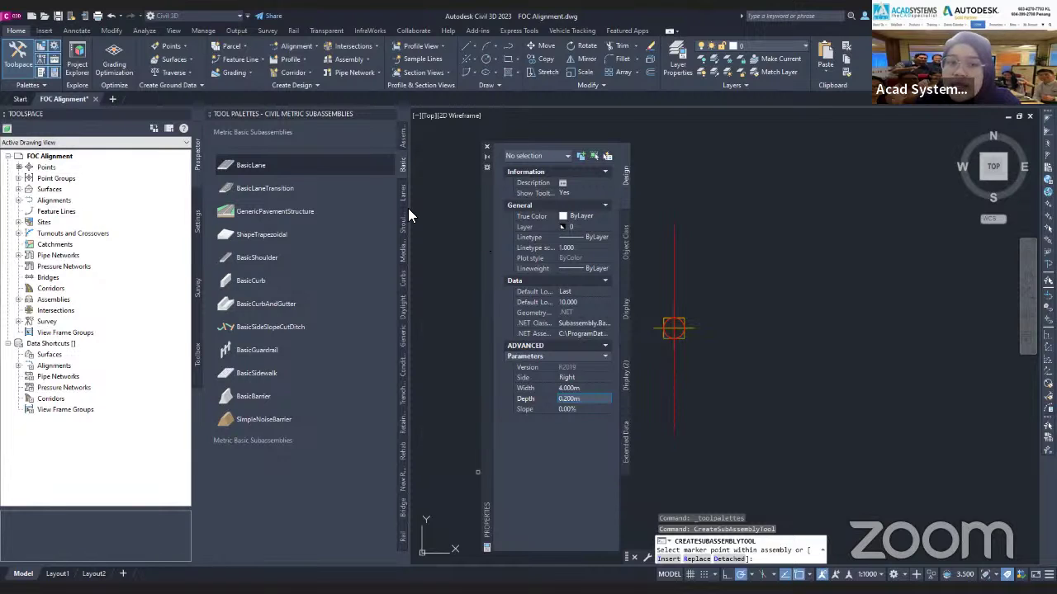
key(Escape)
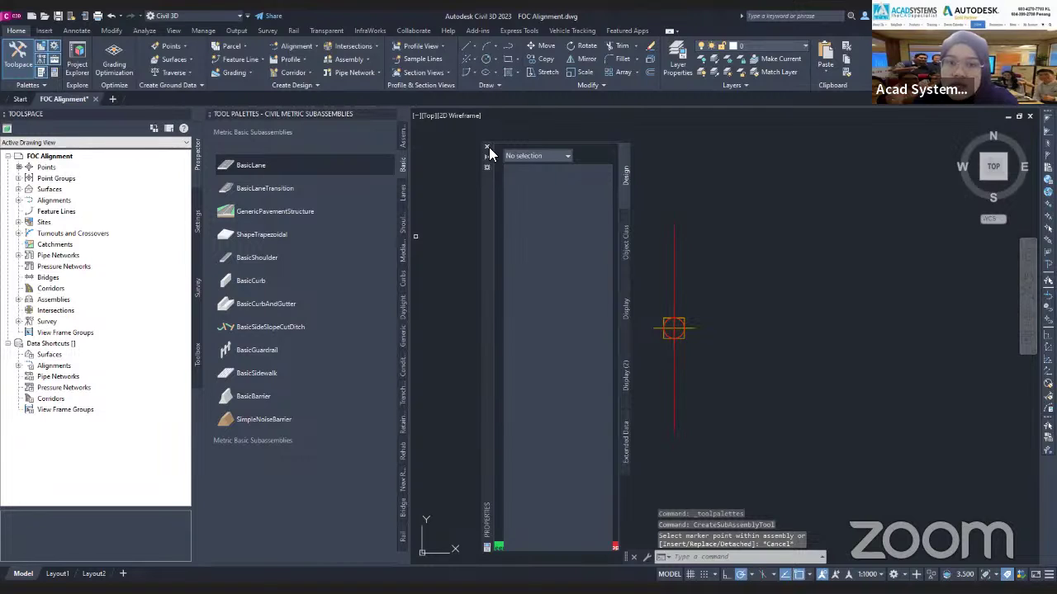
click(275, 165)
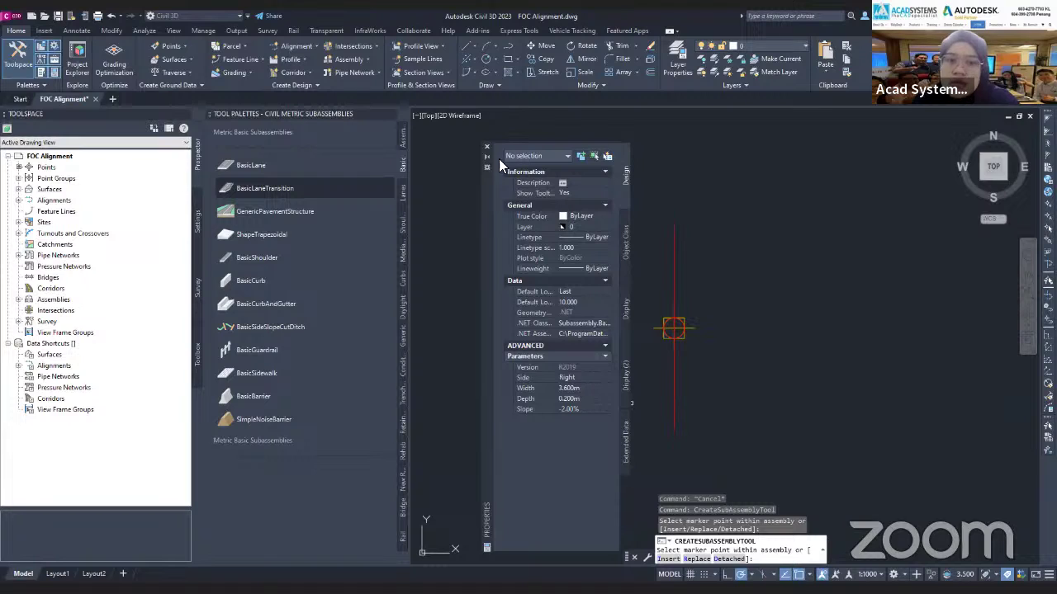
text(444444)
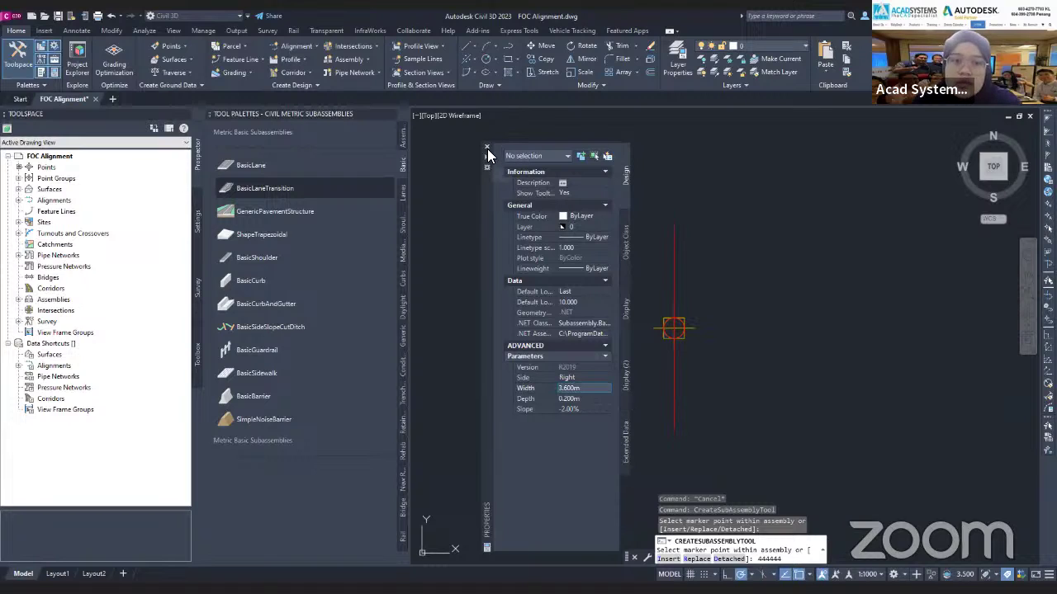
click(254, 168)
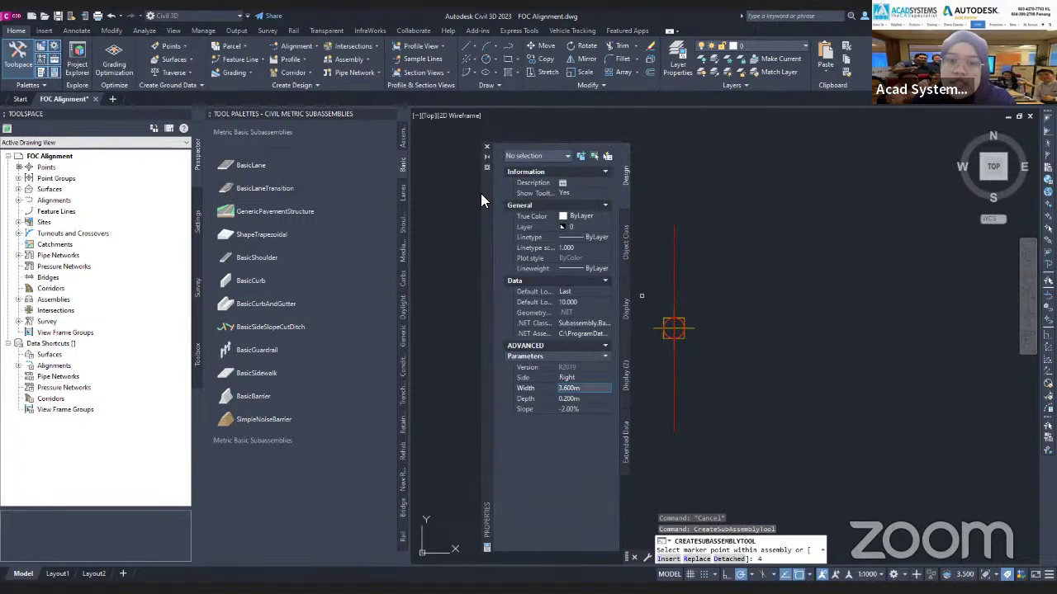
Attach a right-side BasicLane with its default parameters to the ROAD A baseline marker.
click(282, 193)
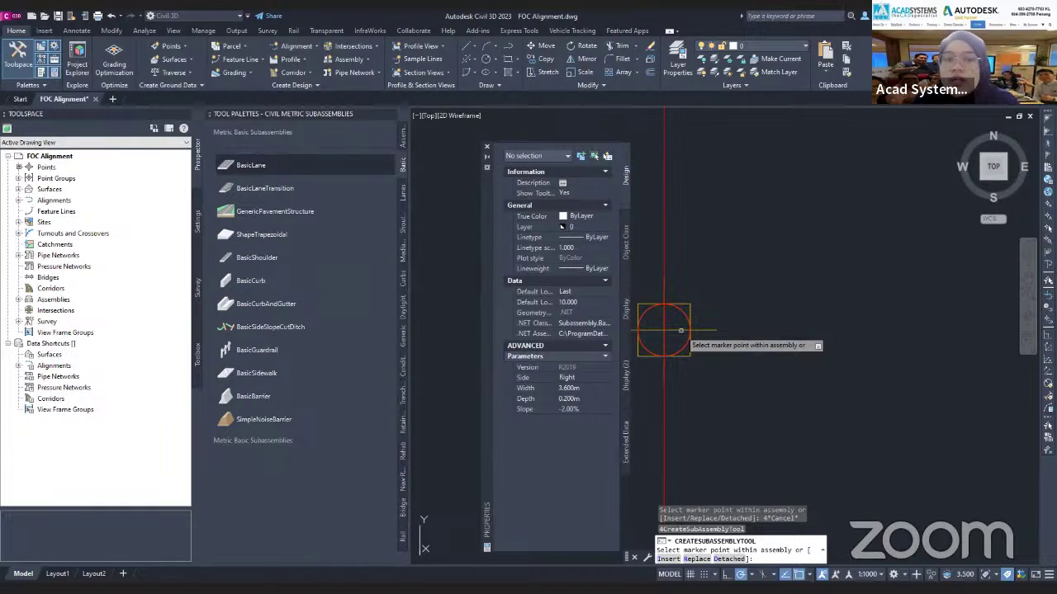
key(Escape)
key(Escape)
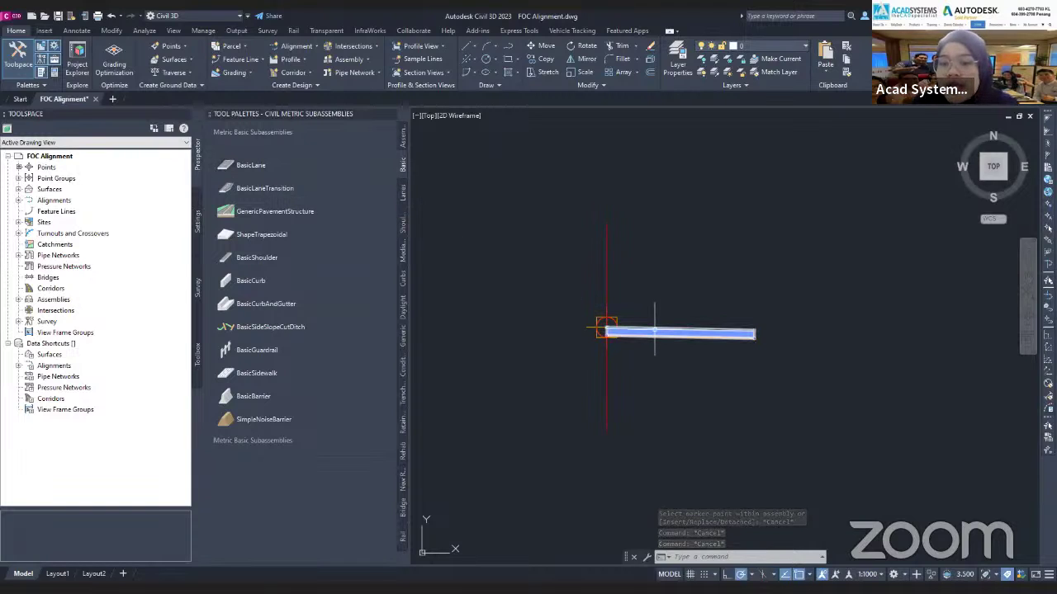
Edit the placed BasicLane's subassembly parameters and set its width to 4 m.
mouse_move(654, 330)
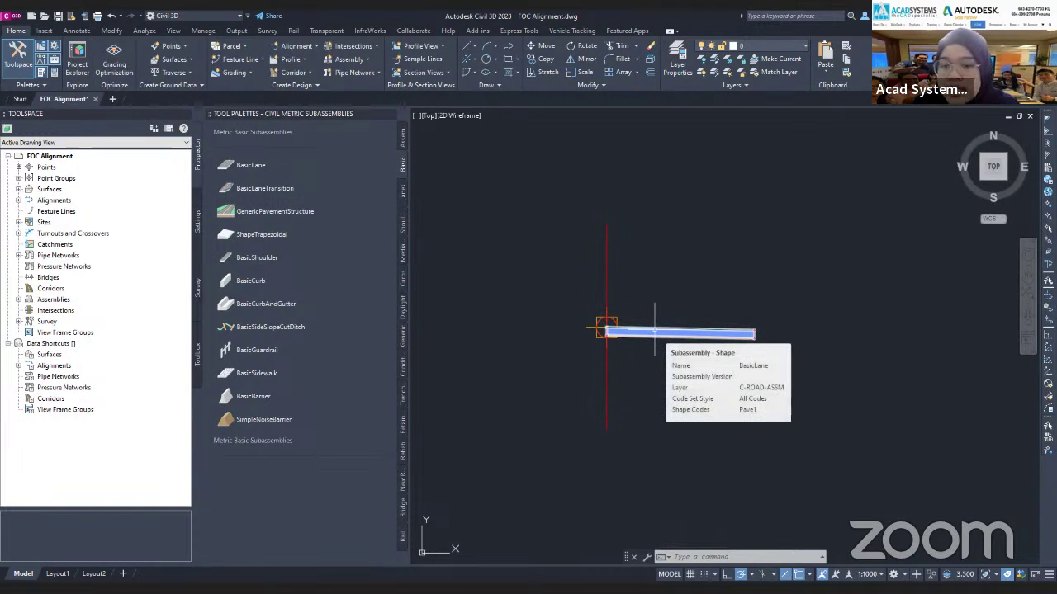
click(682, 334)
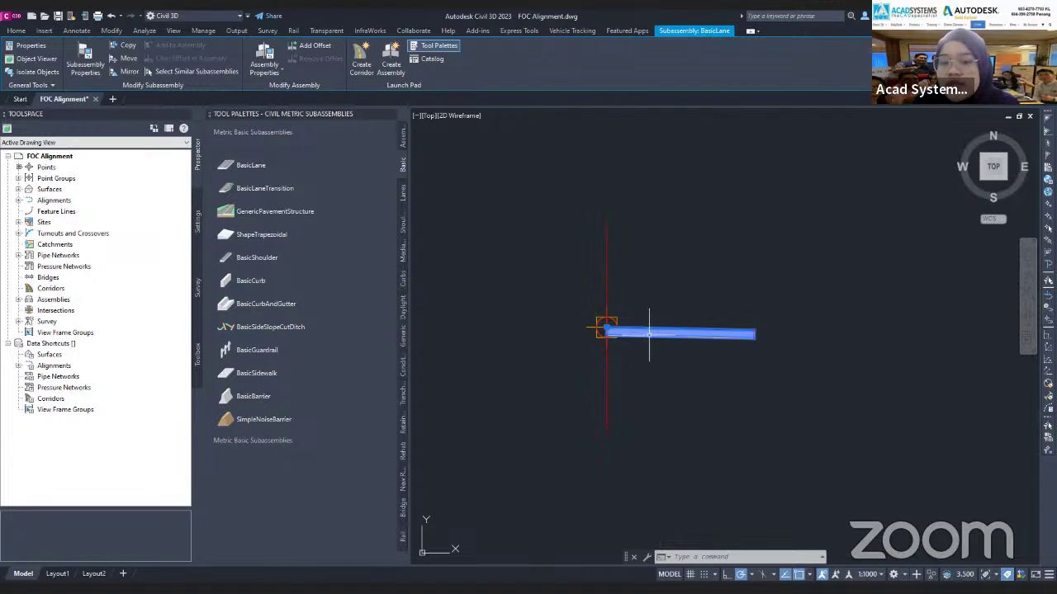
click(81, 67)
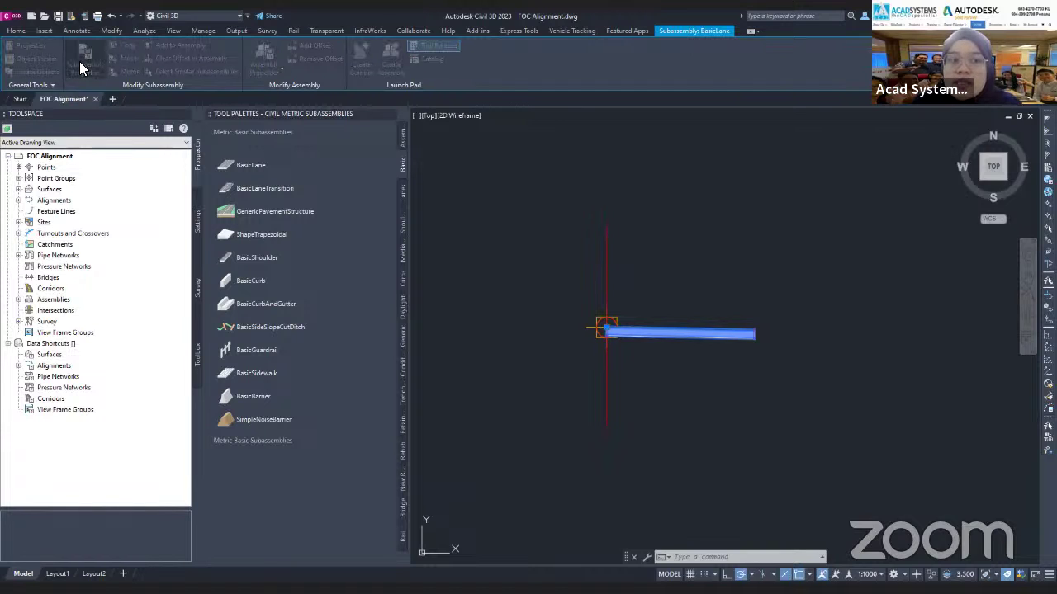
click(404, 189)
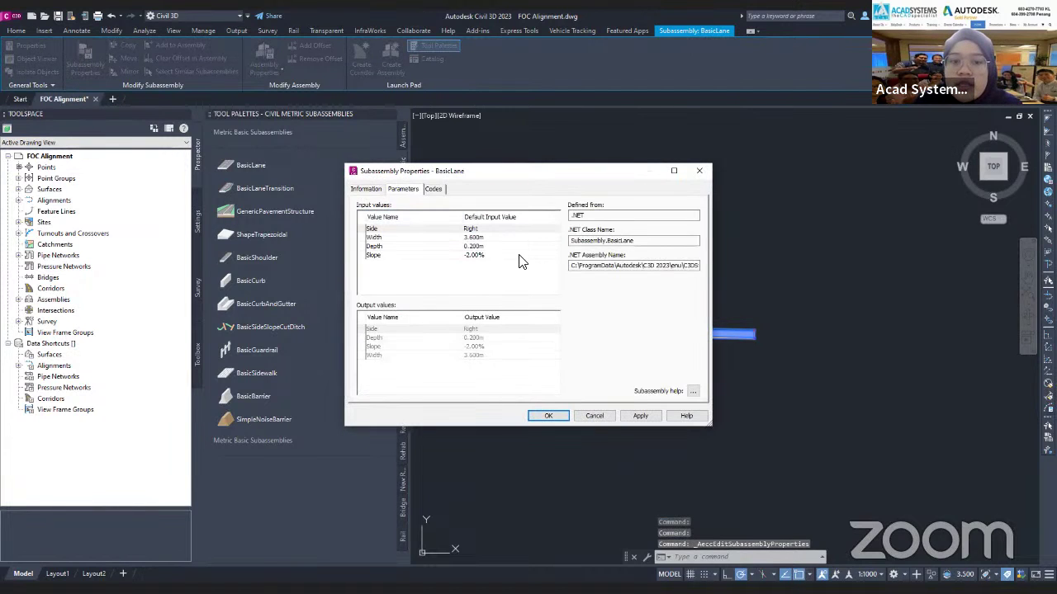
click(500, 238)
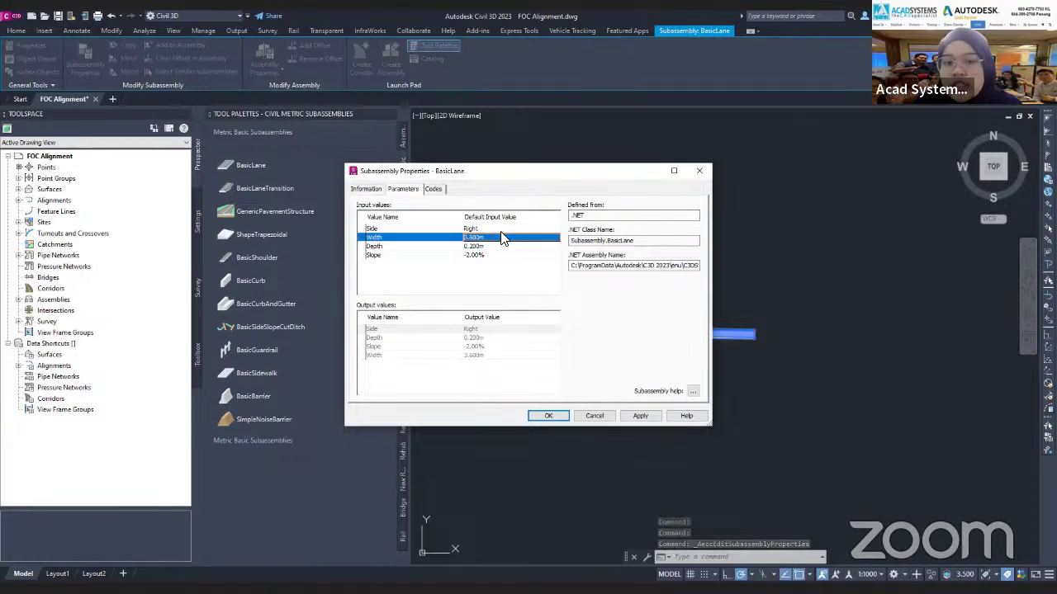
click(499, 239)
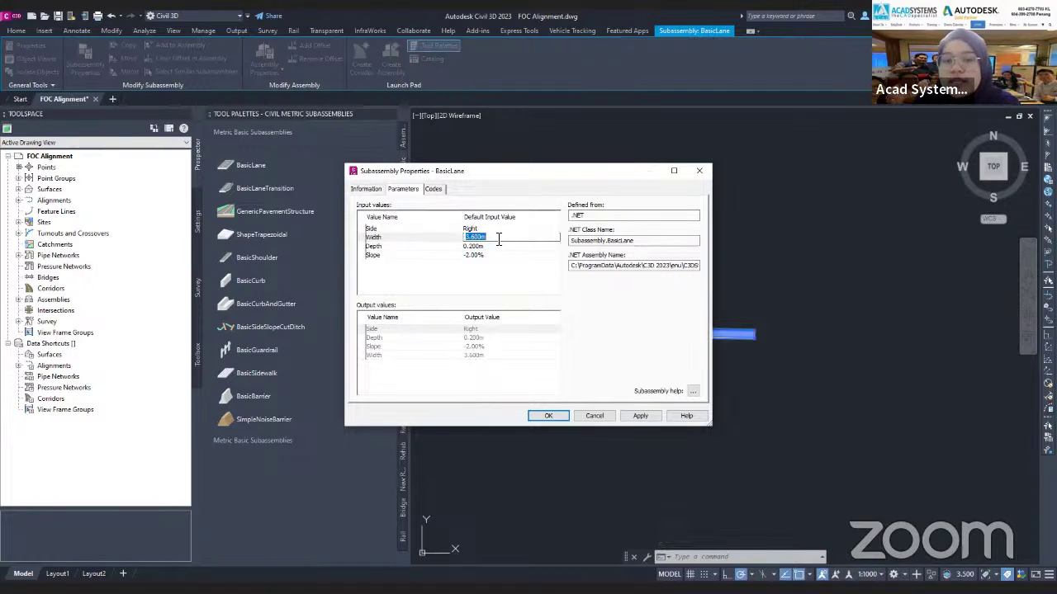
text(4)
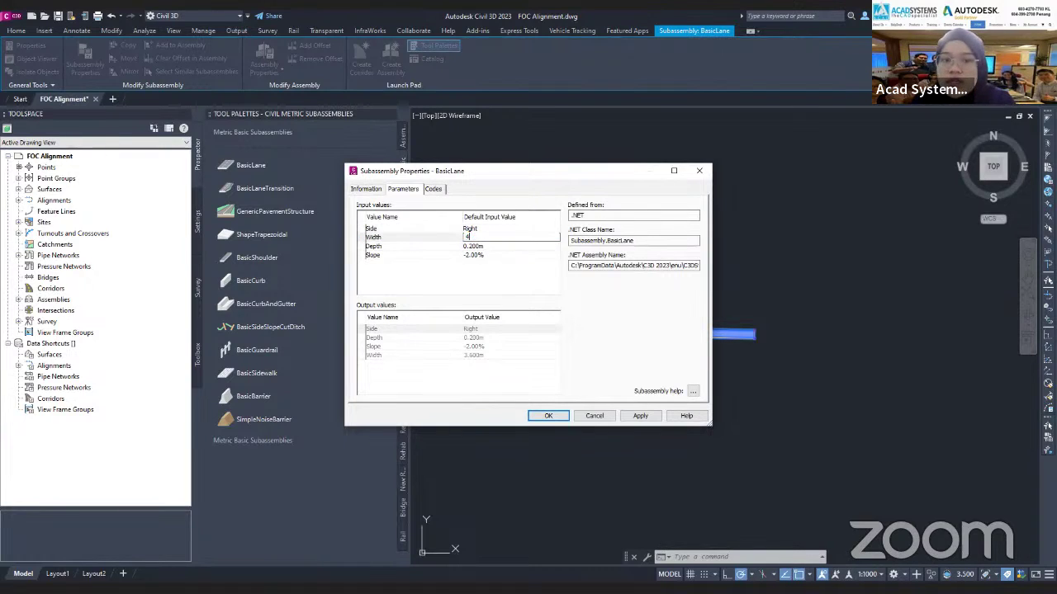
key(Return)
Set the BasicLane's slope to 0% and accept the parameter changes.
click(500, 256)
click(501, 257)
text(0)
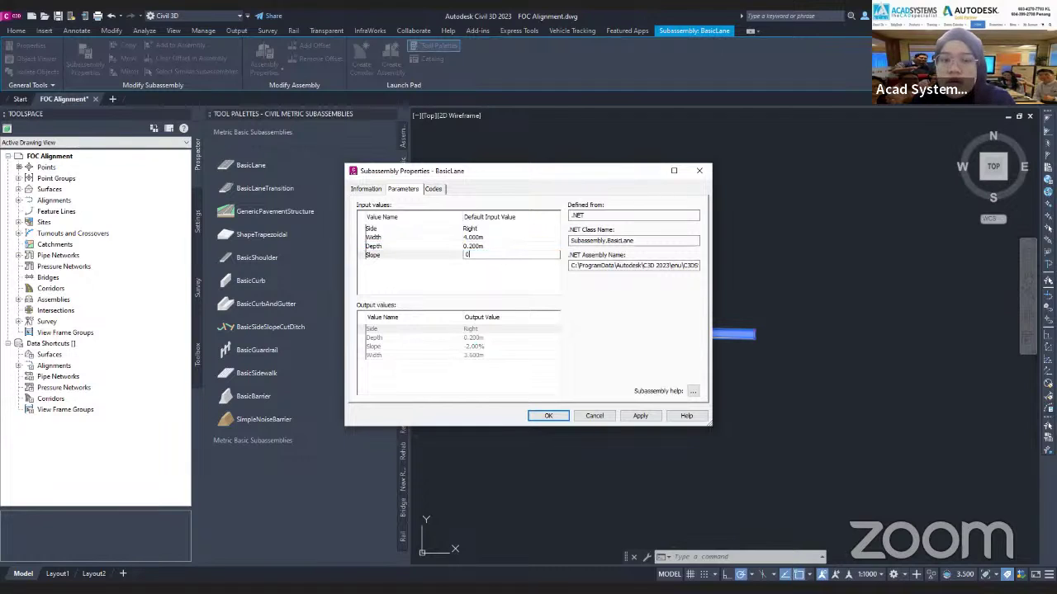
key(Return)
key(Up)
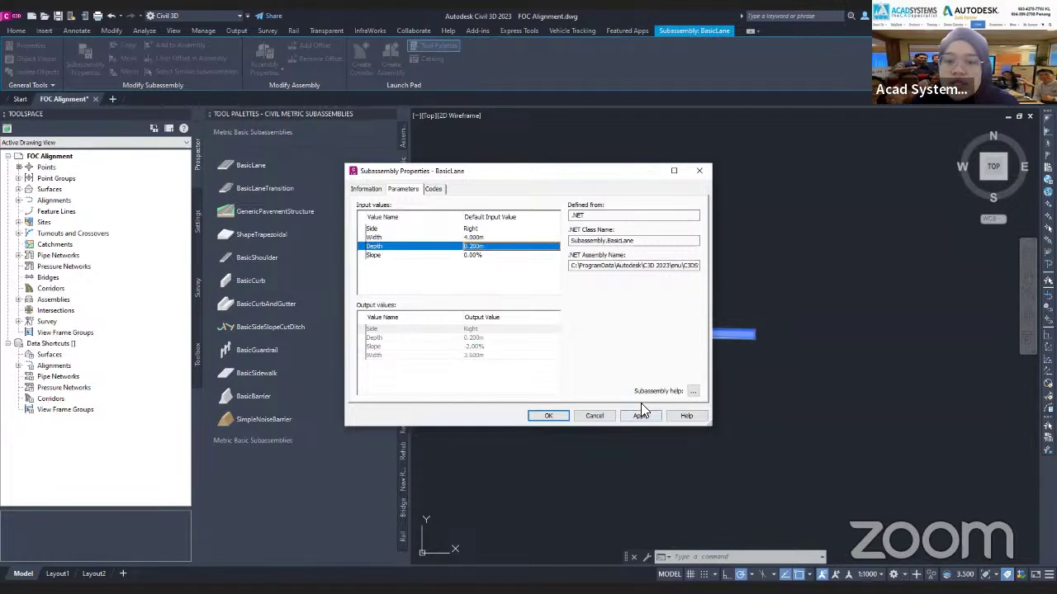
click(546, 416)
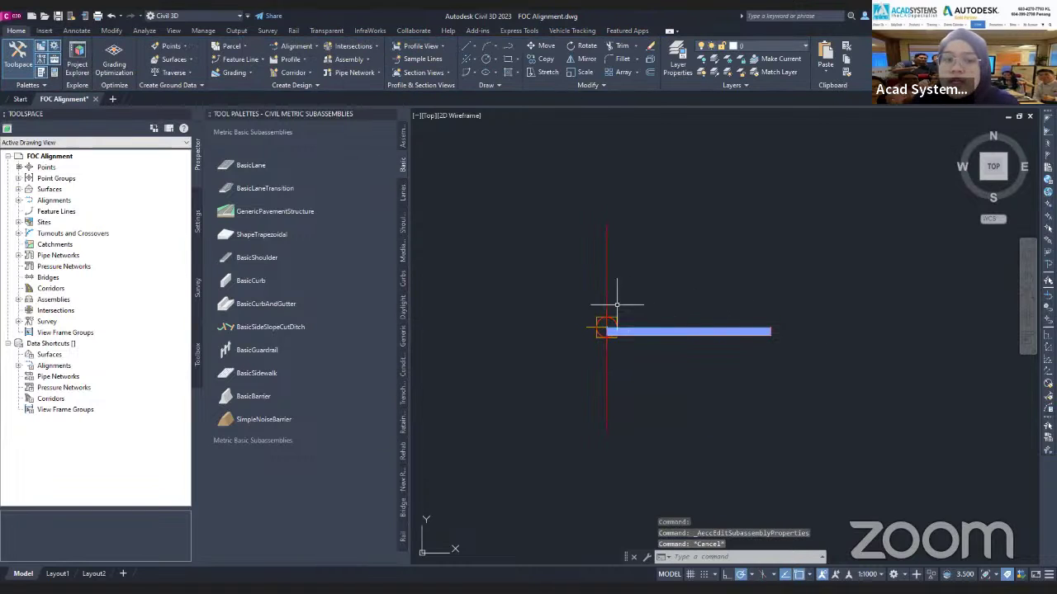
Attach a default right-side BasicCurbAndGutter to the lane's outer edge and a default BasicSidewalk to the back of the curb.
click(352, 307)
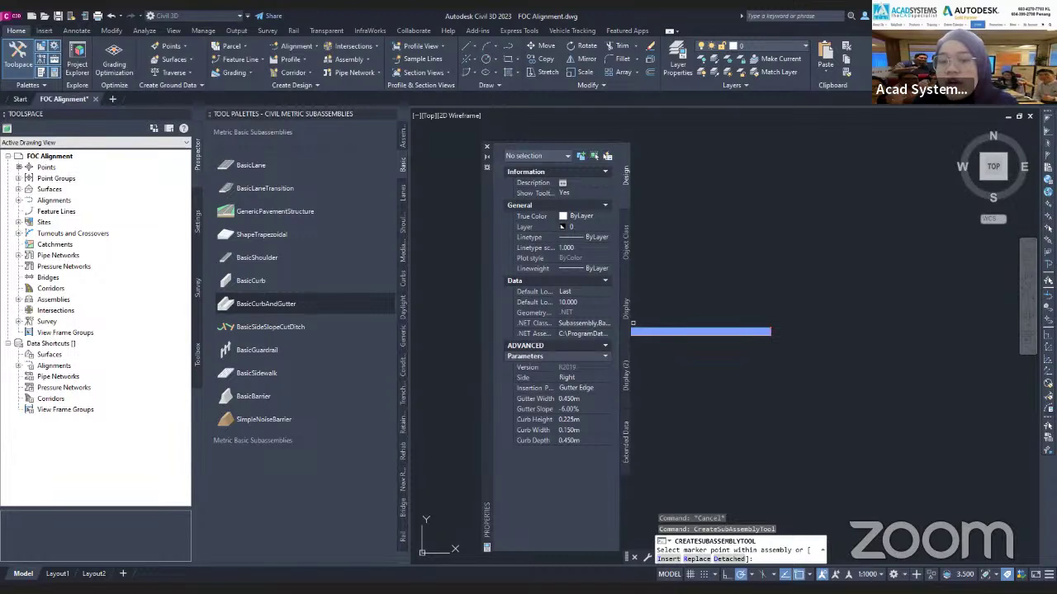
scroll(644, 397, up, 5)
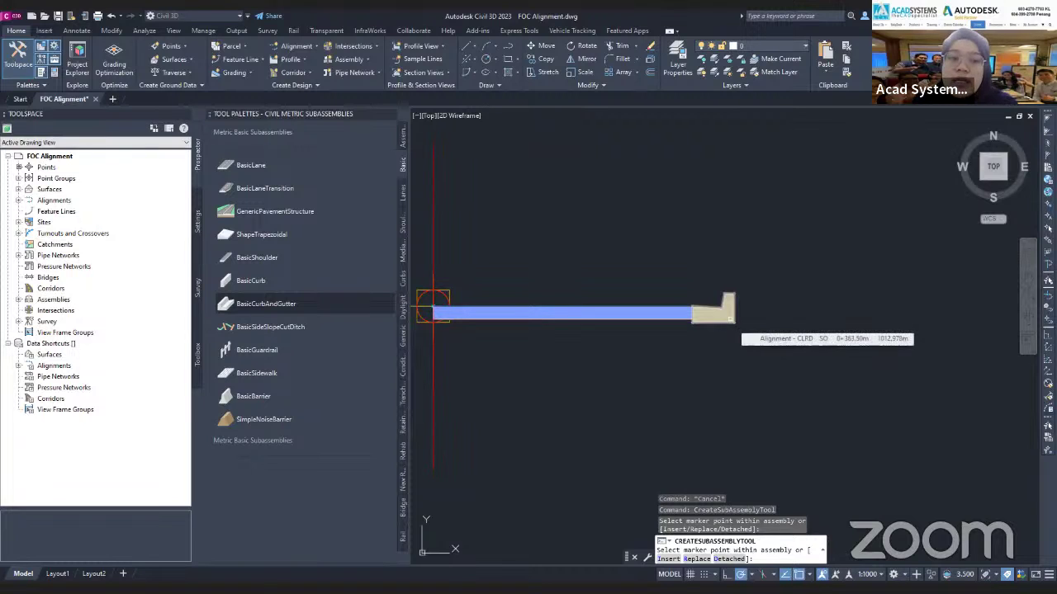
click(264, 373)
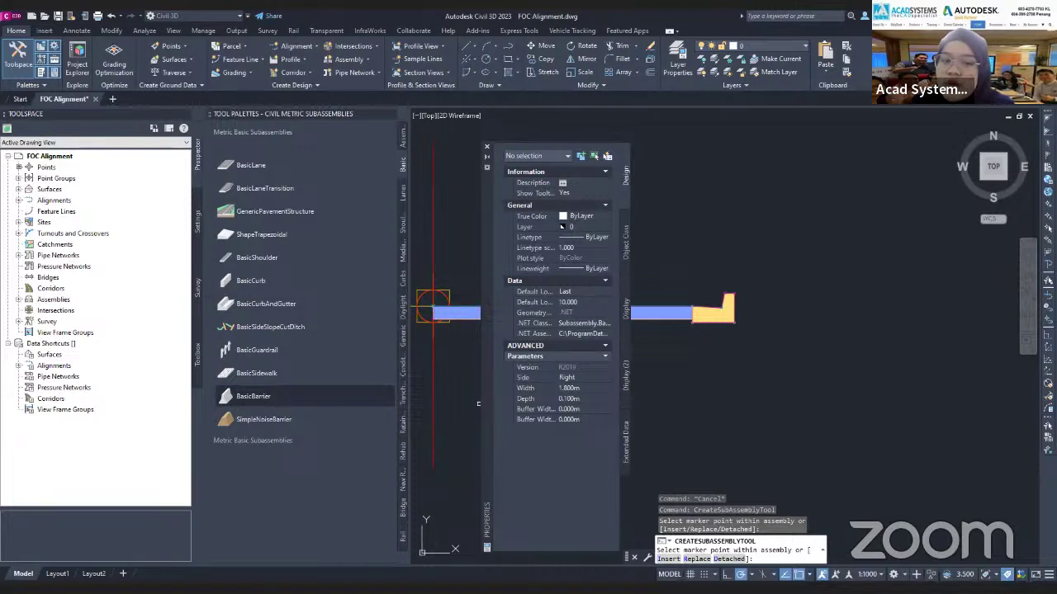
Attach a right-side BasicSideSlopeCutDitch with default parameters to the sidewalk's outer edge.
click(248, 326)
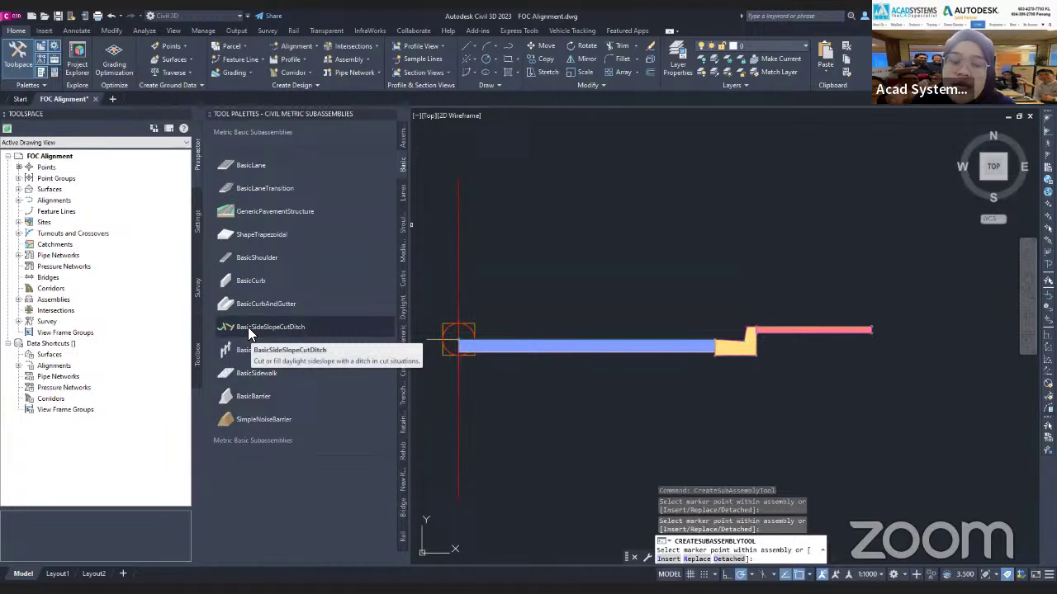
click(254, 327)
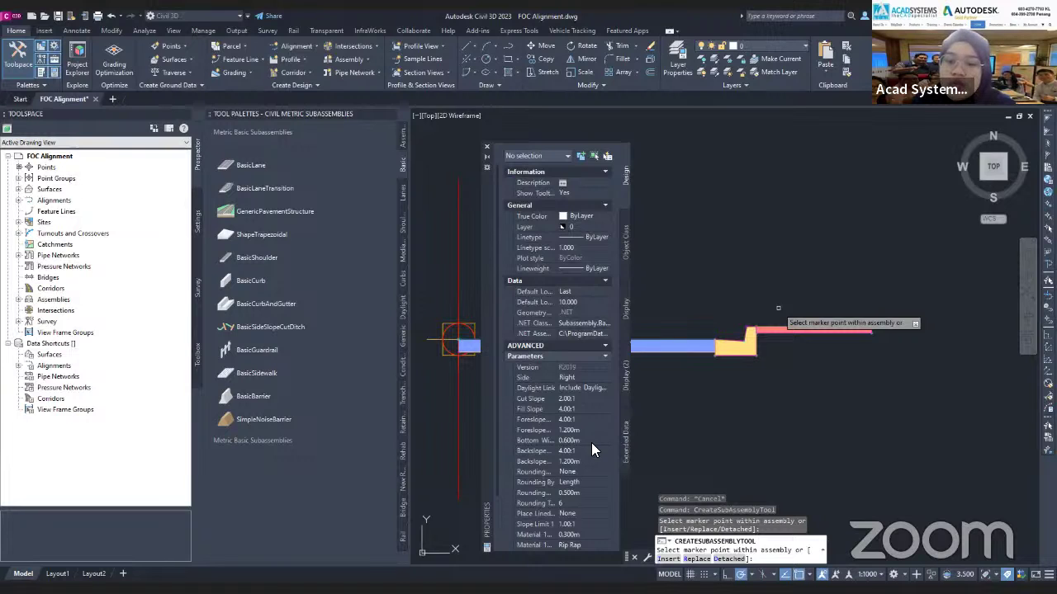
scroll(591, 442, down, 3)
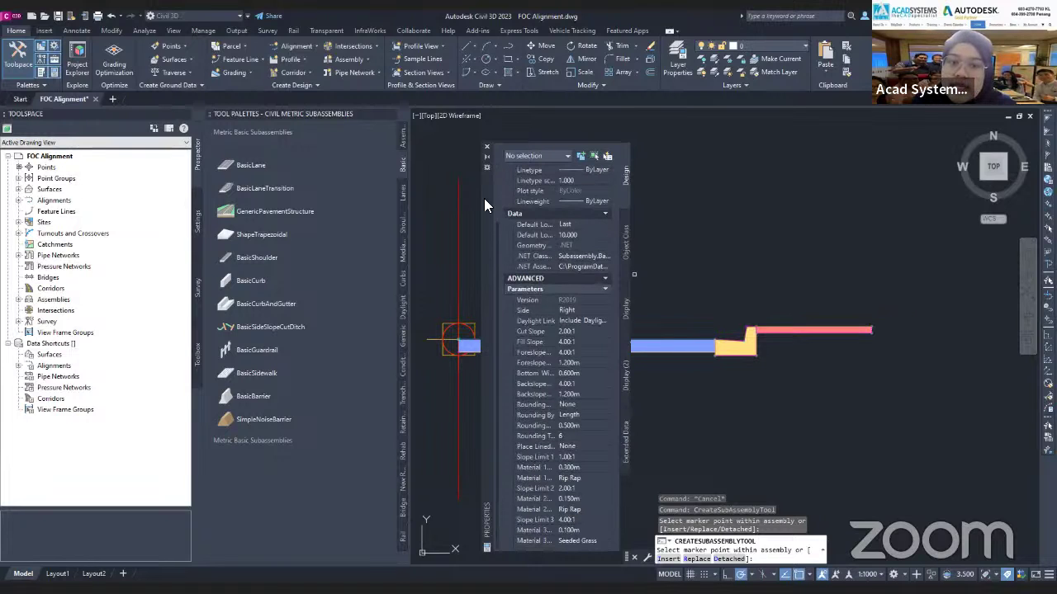
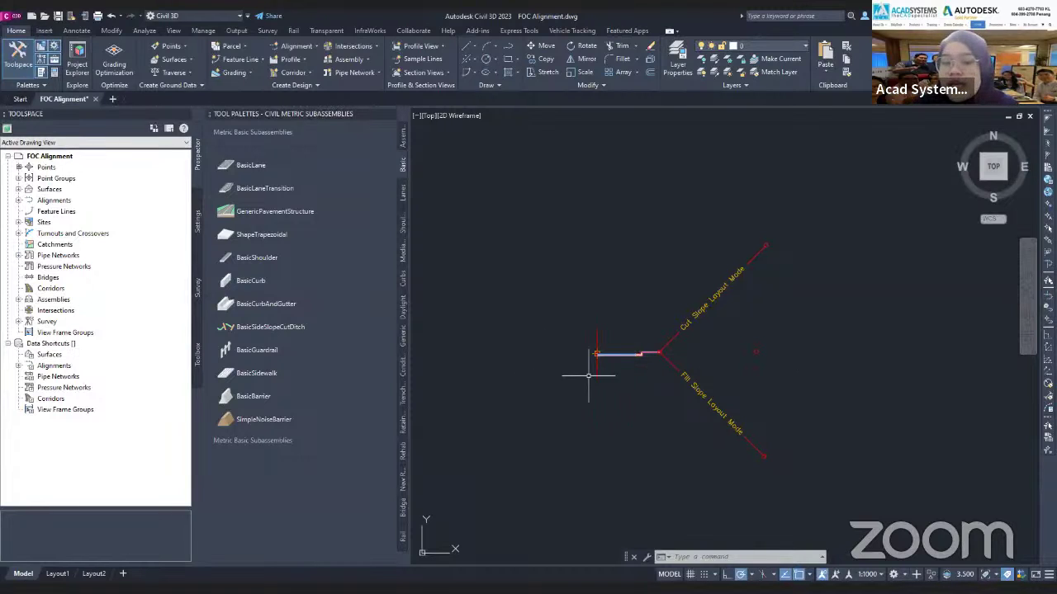
Mirror the lane, curb and gutter, sidewalk and side slope subassemblies to the opposite side of the ROAD A baseline.
scroll(578, 355, up, 2)
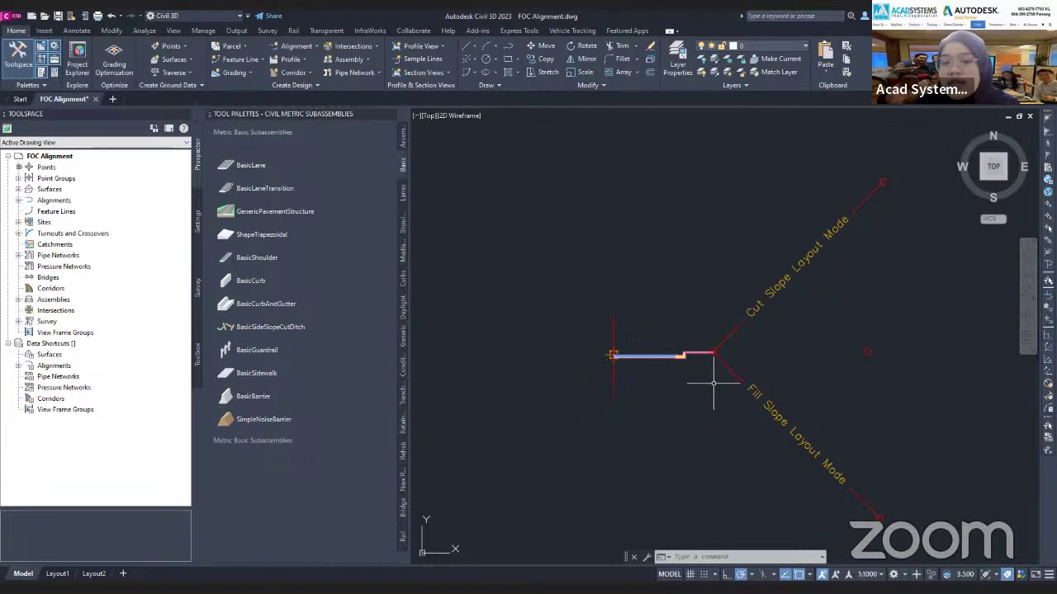
click(741, 404)
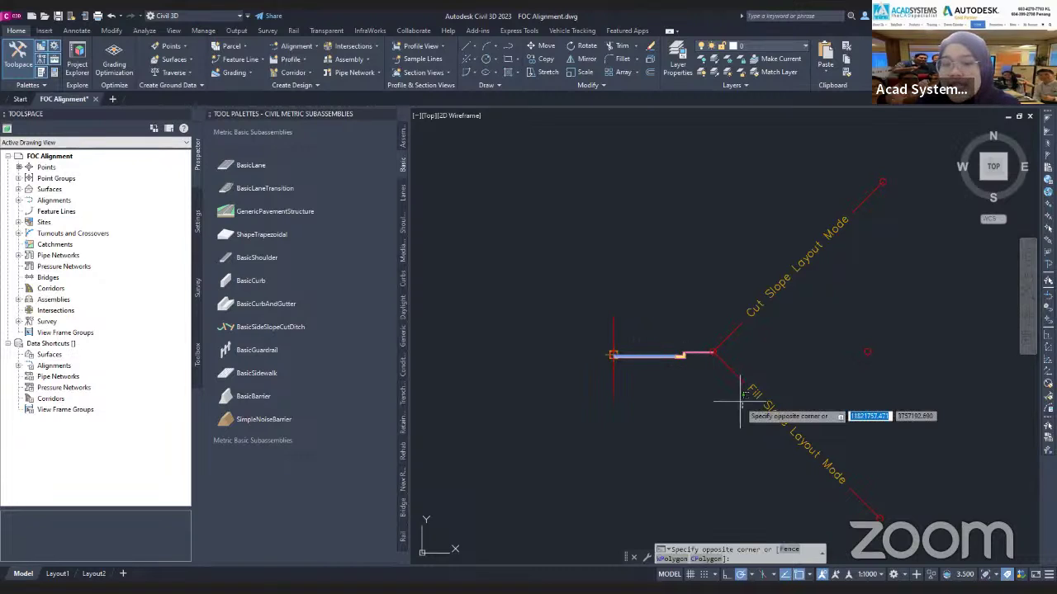
click(695, 283)
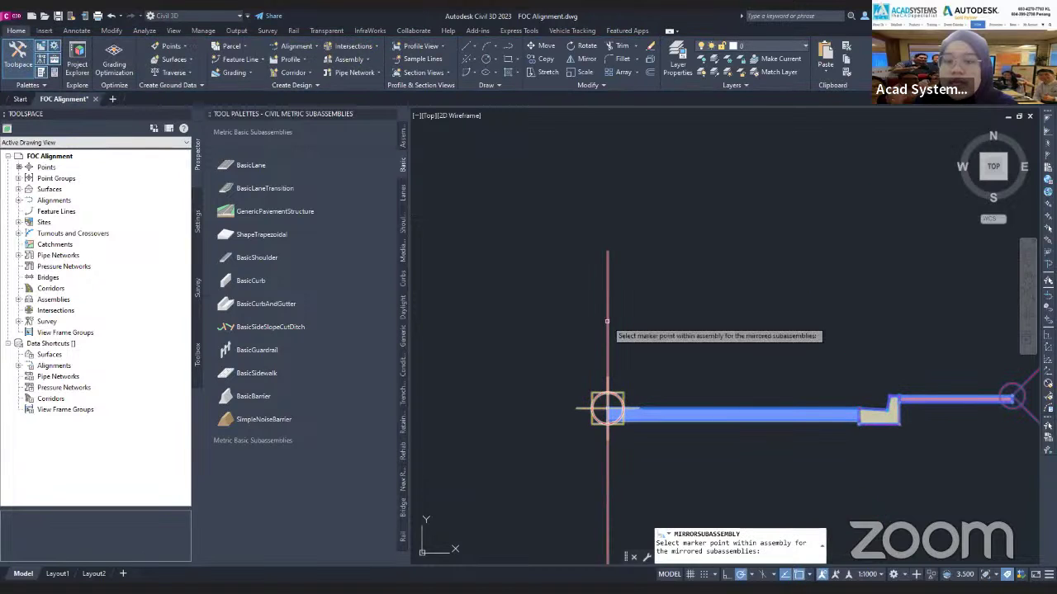
click(606, 408)
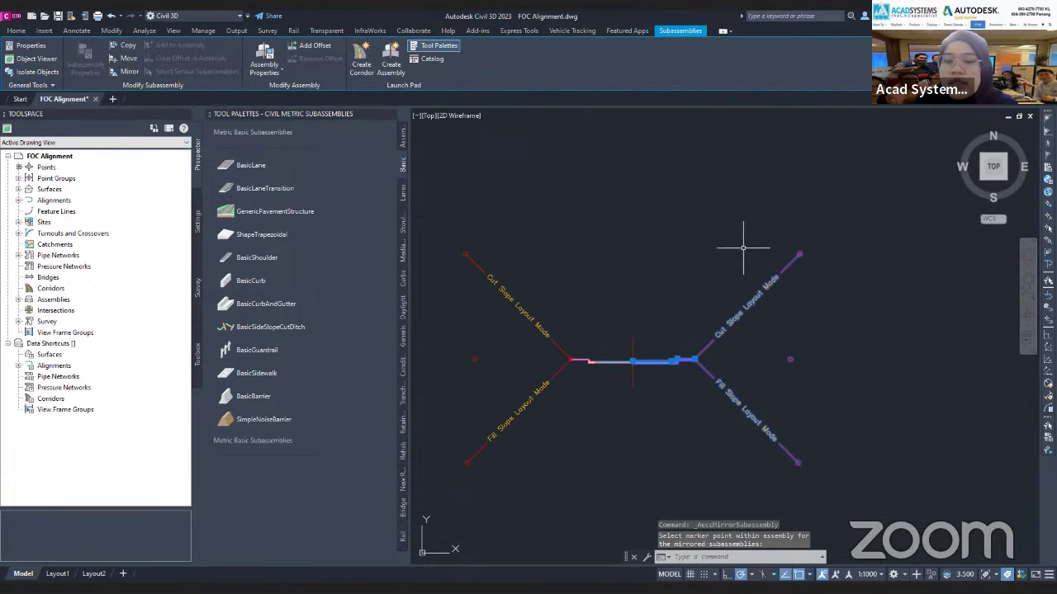
key(Escape)
key(Escape)
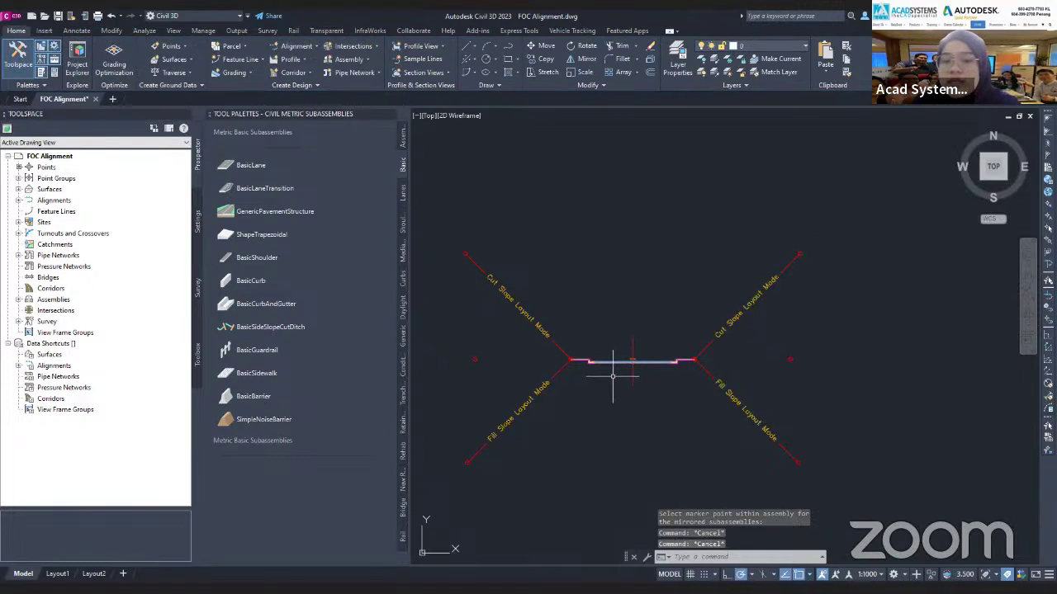
Close the subassembly tool palettes and start creating a corridor named ROAD A.
scroll(624, 373, down, 2)
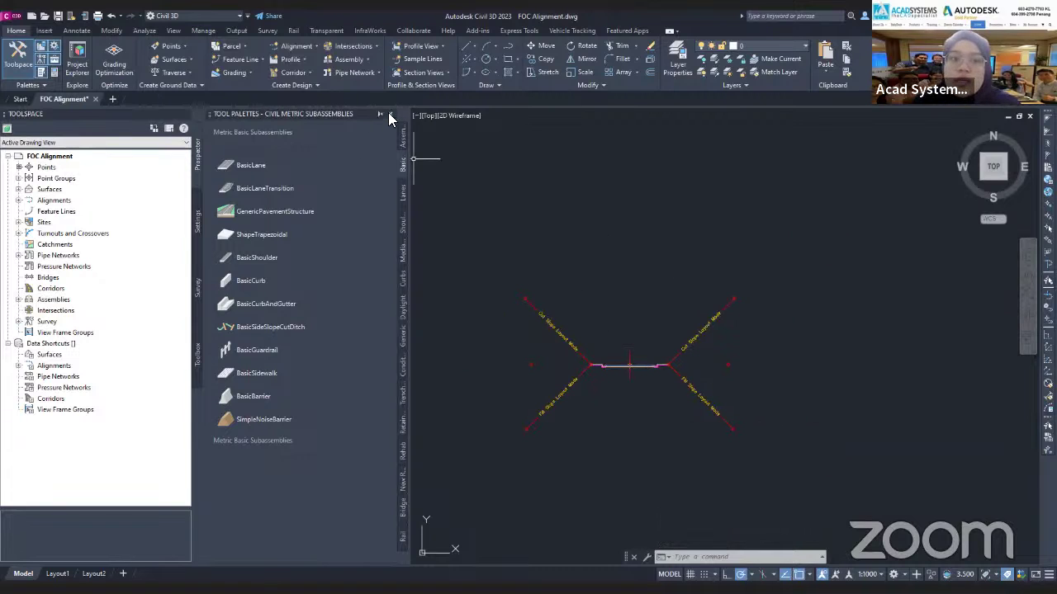
key(ctrl+3)
scroll(471, 342, down, 5)
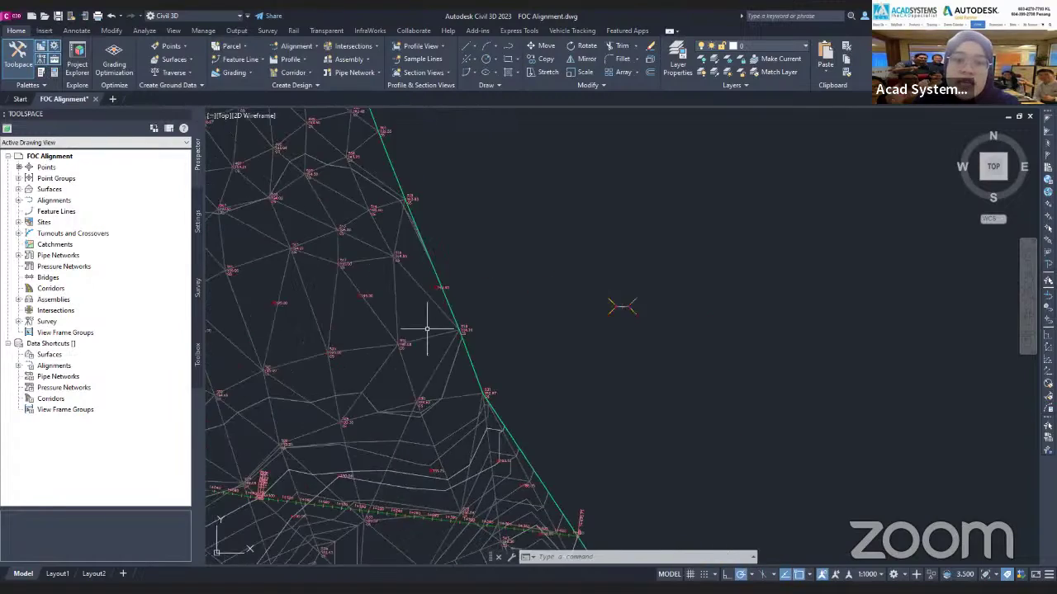
middle_drag(380, 300, 425, 311)
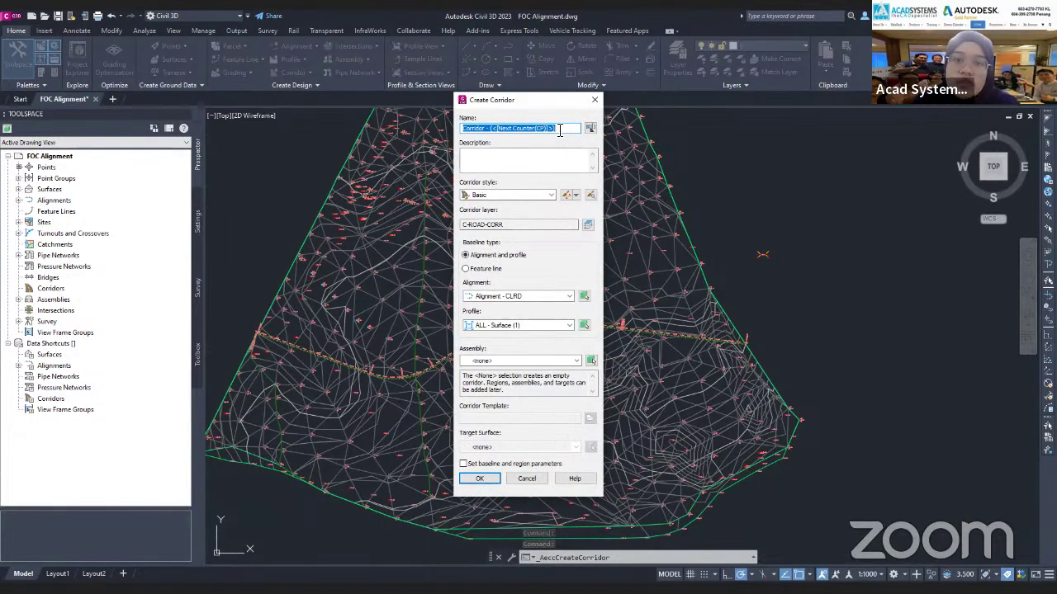
text(roa)
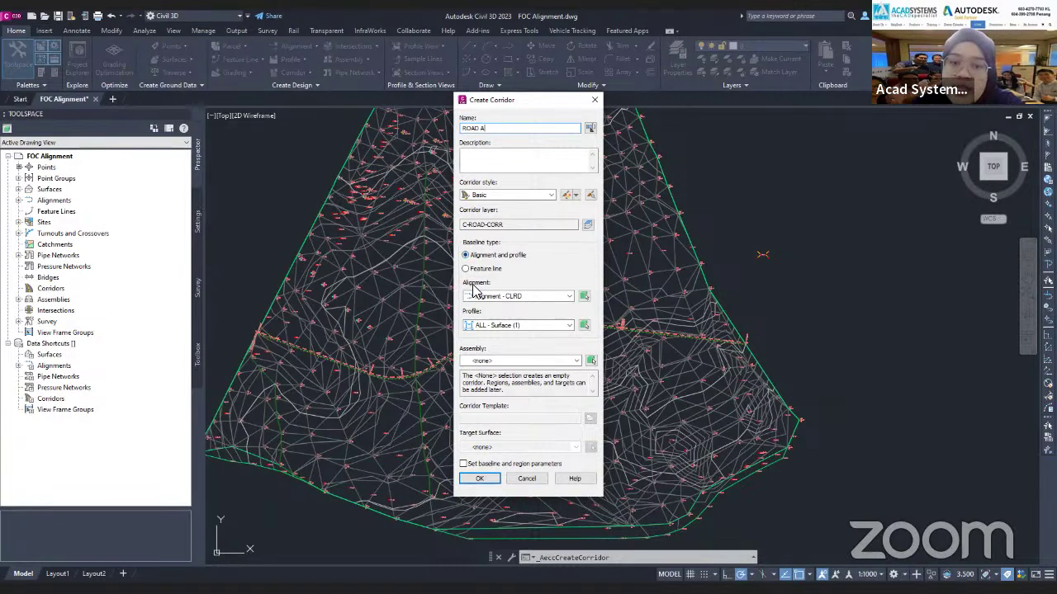
Set the corridor's baseline to the ROAD A alignment with the PROPOSED DESIGN ROAD A profile.
click(550, 297)
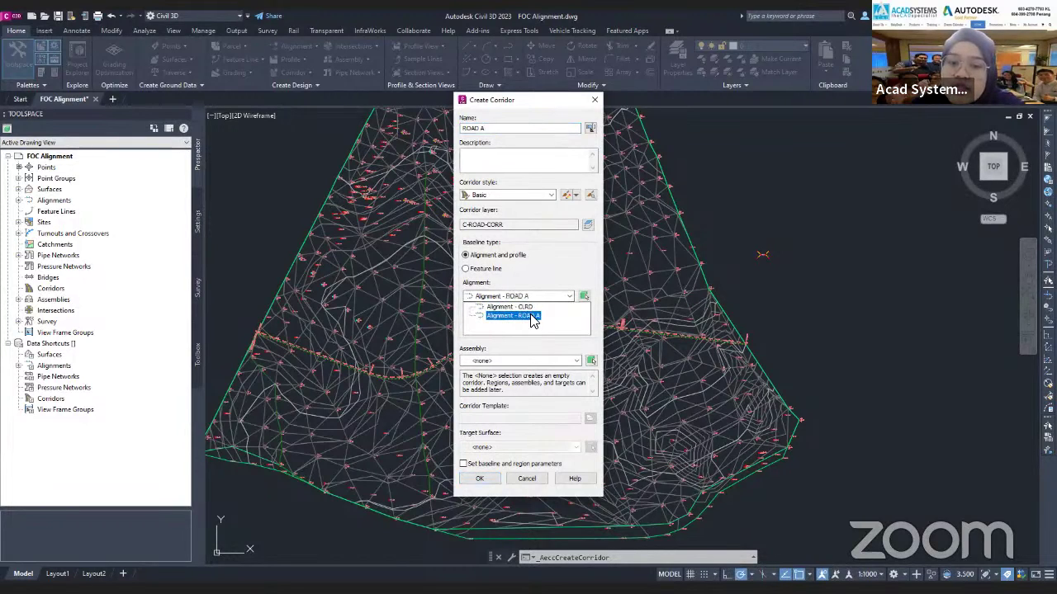
click(532, 318)
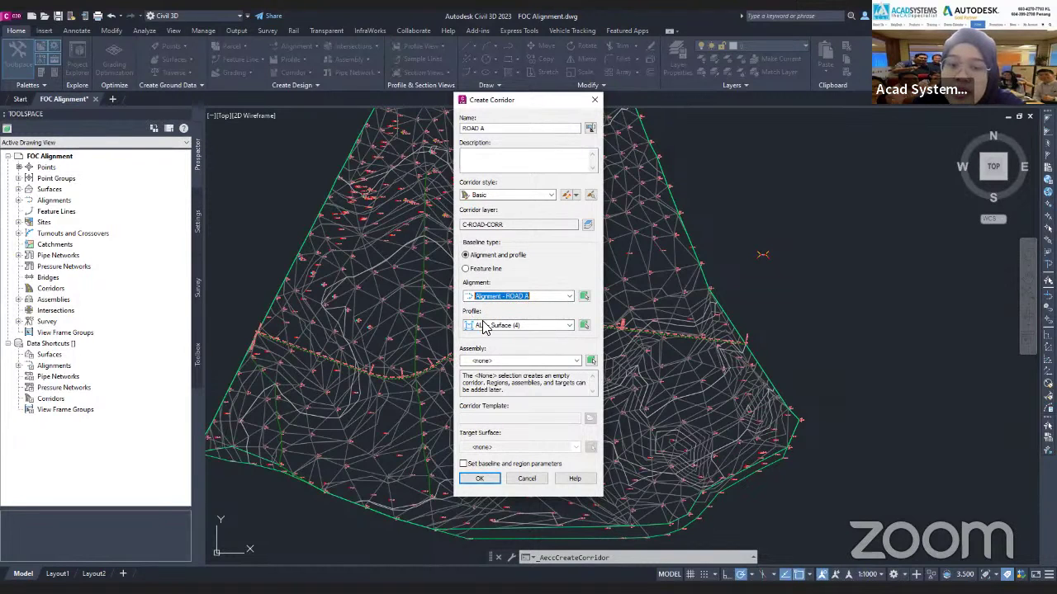
click(490, 328)
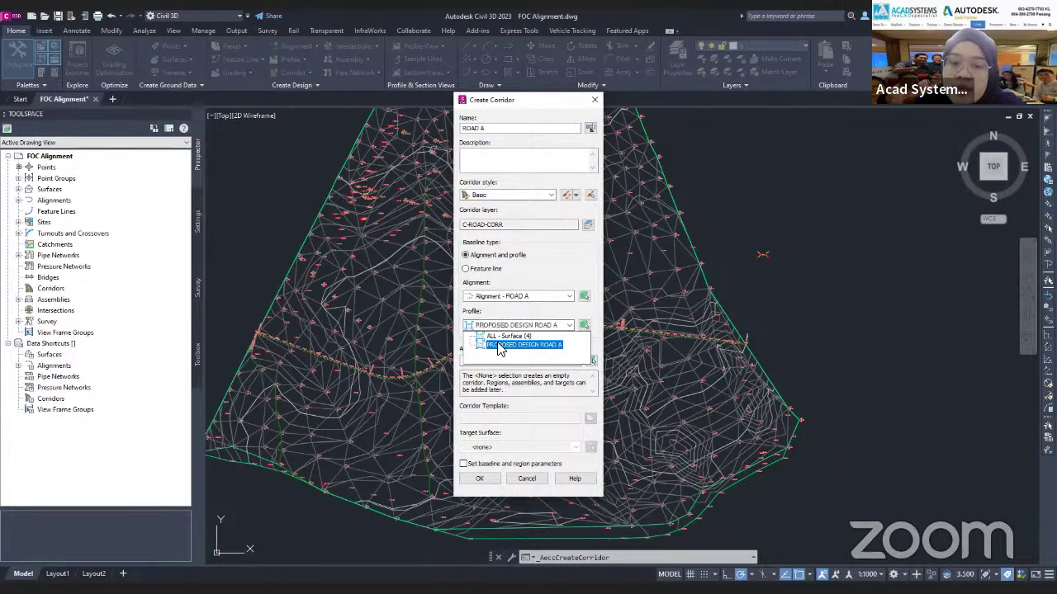
click(499, 346)
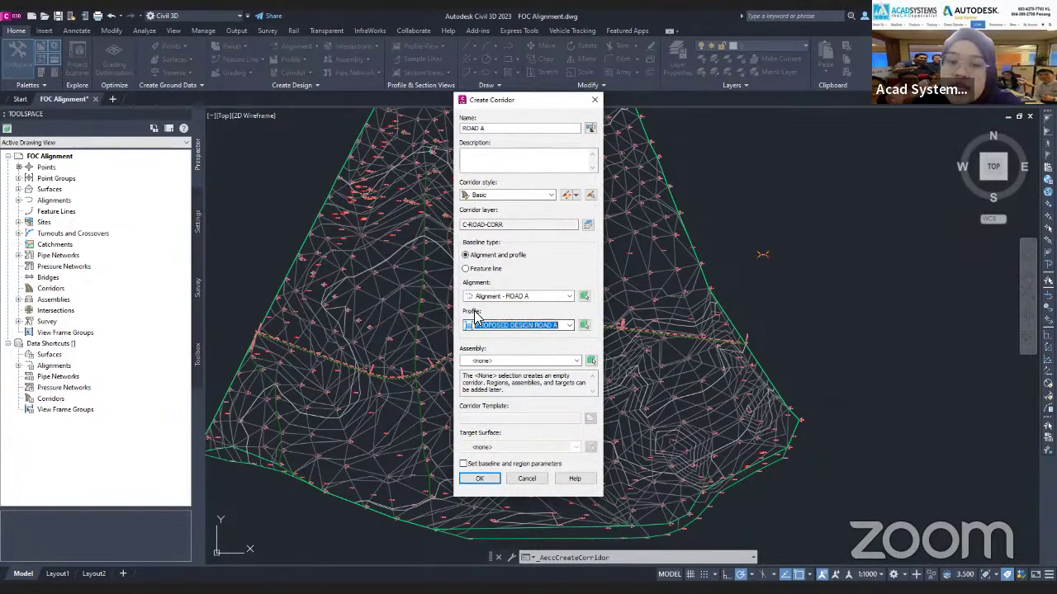
Assign the ROAD A assembly and a target surface to the corridor, and create it with baseline and region parameters enabled.
click(534, 363)
click(512, 385)
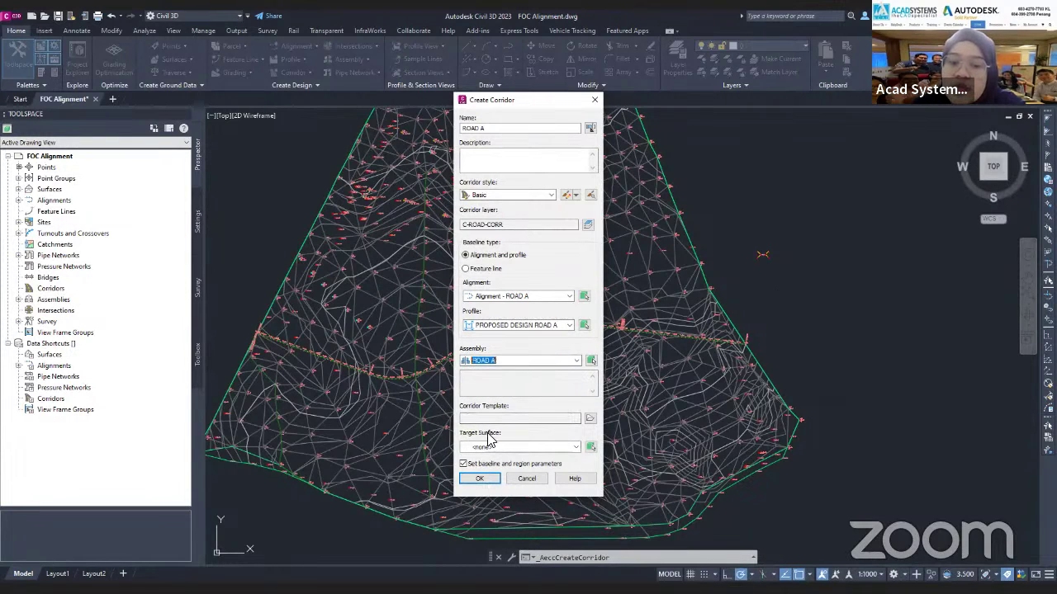
click(486, 446)
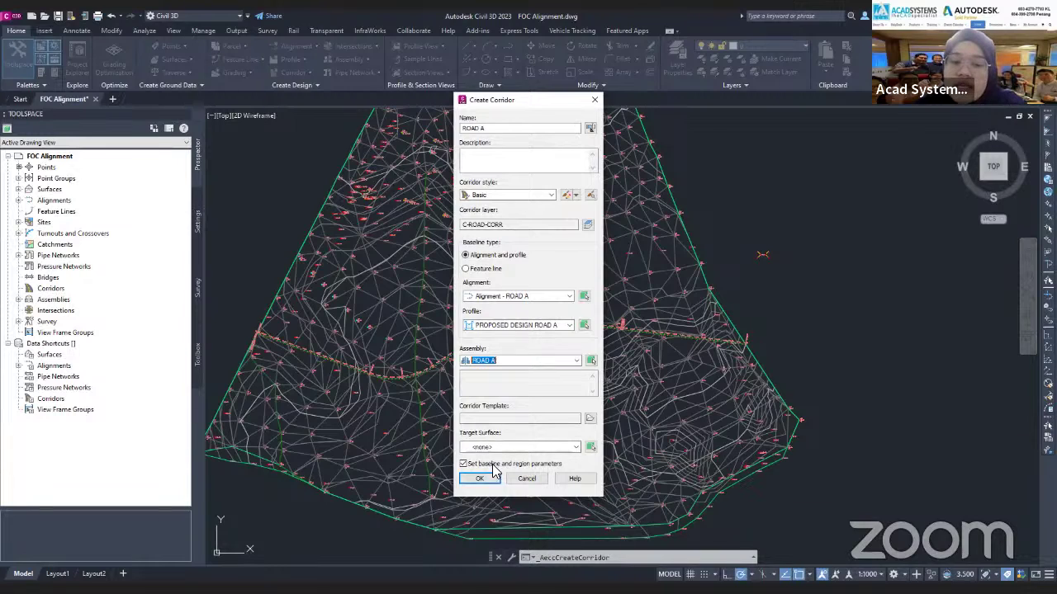
click(488, 475)
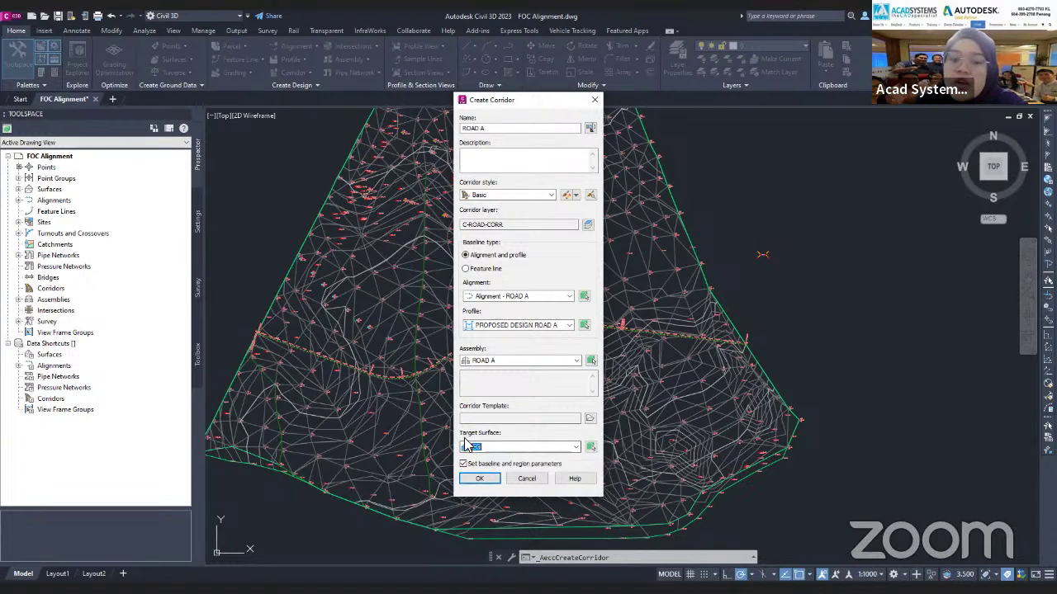
click(481, 483)
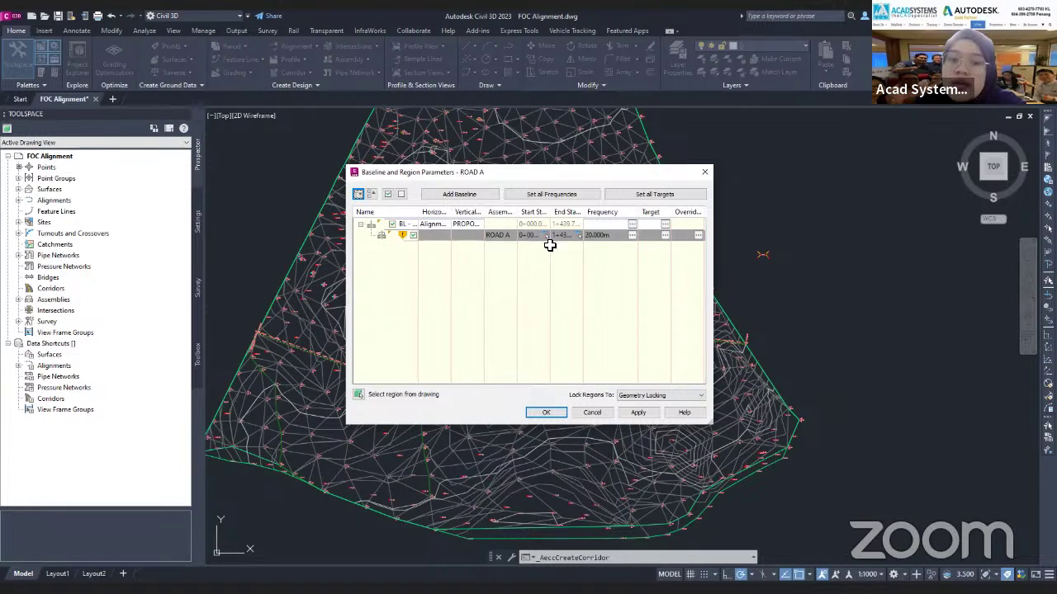
Review the ROAD A region's assembly frequency settings and accept the 20 m spacing along tangents.
click(631, 236)
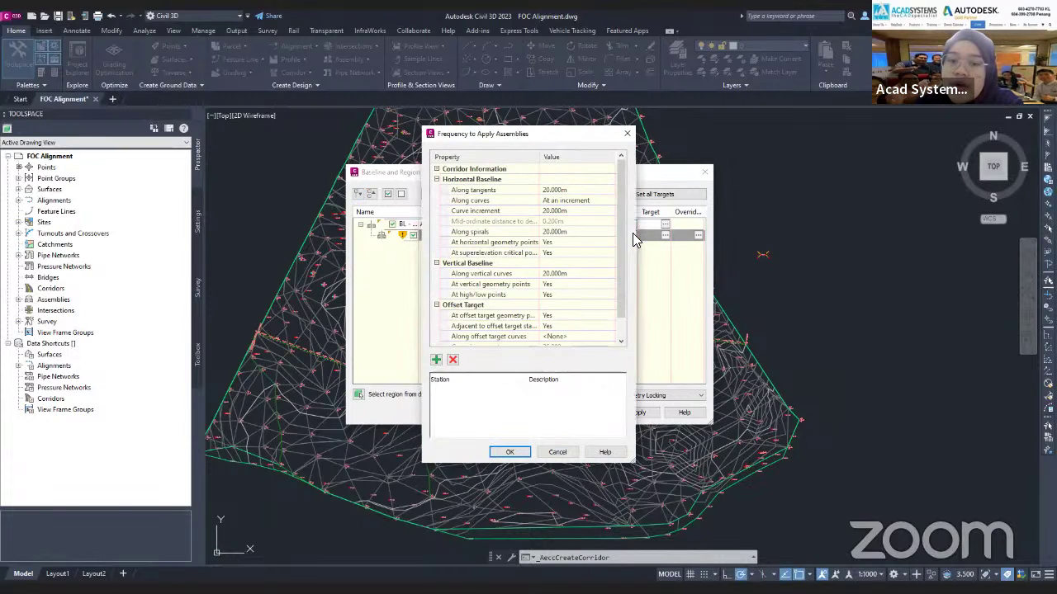
click(561, 189)
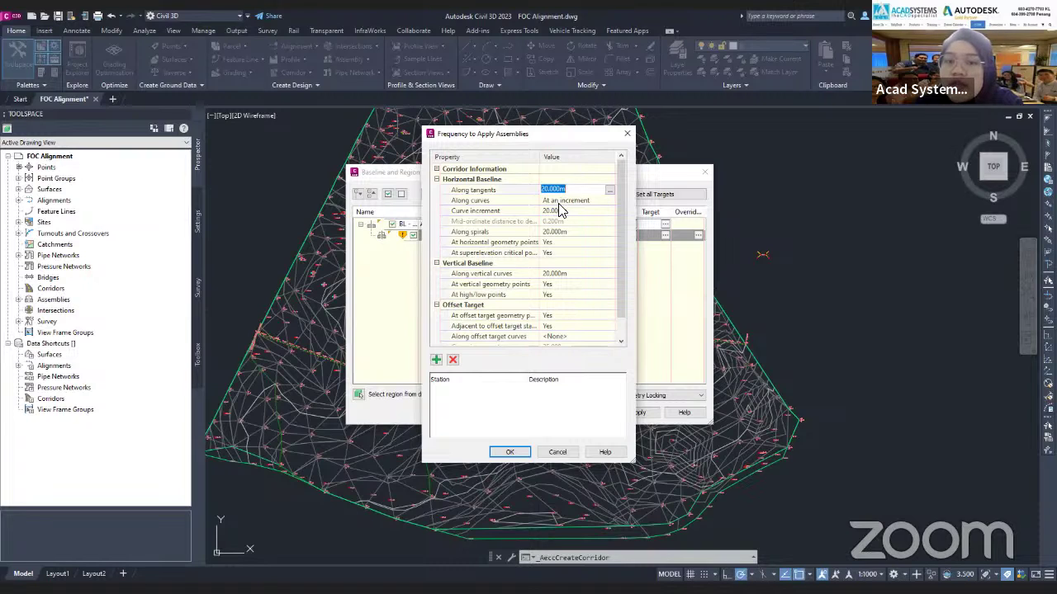
click(520, 454)
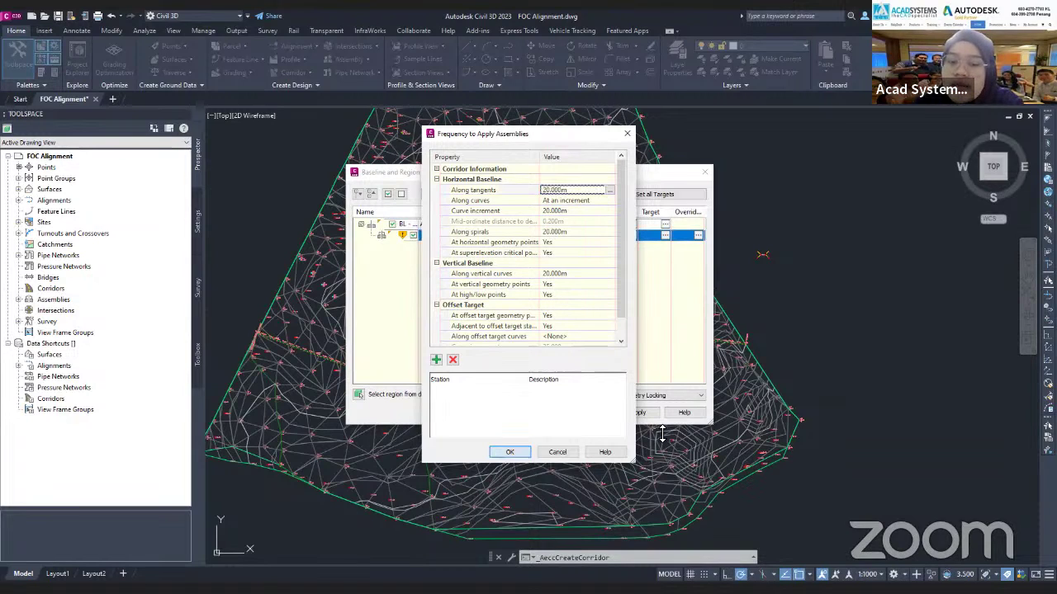
click(510, 453)
Apply the baseline and region parameters, rebuild the ROAD A corridor, and dismiss the event list.
click(647, 414)
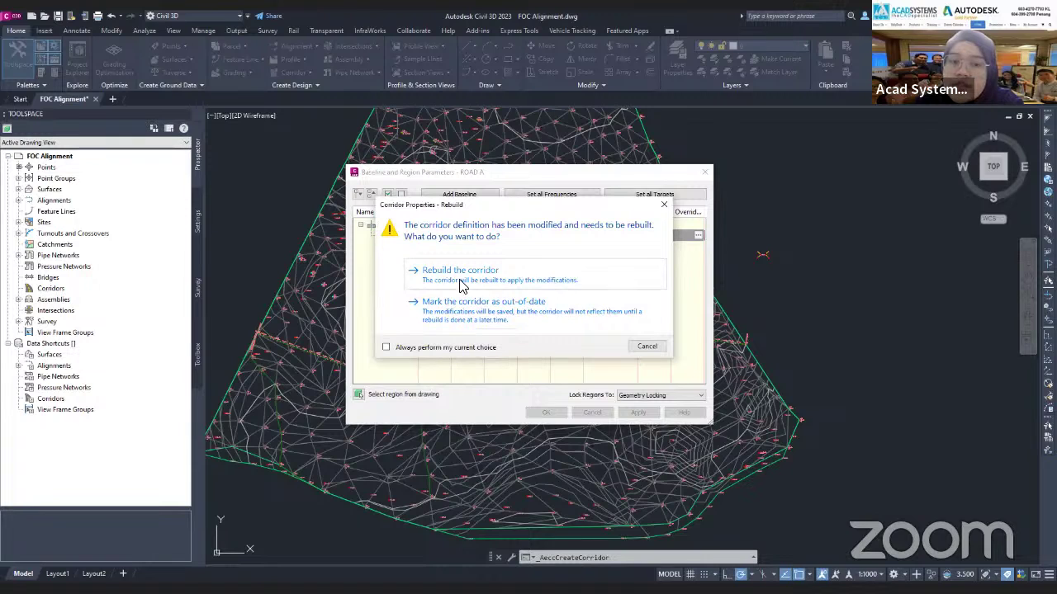
click(451, 276)
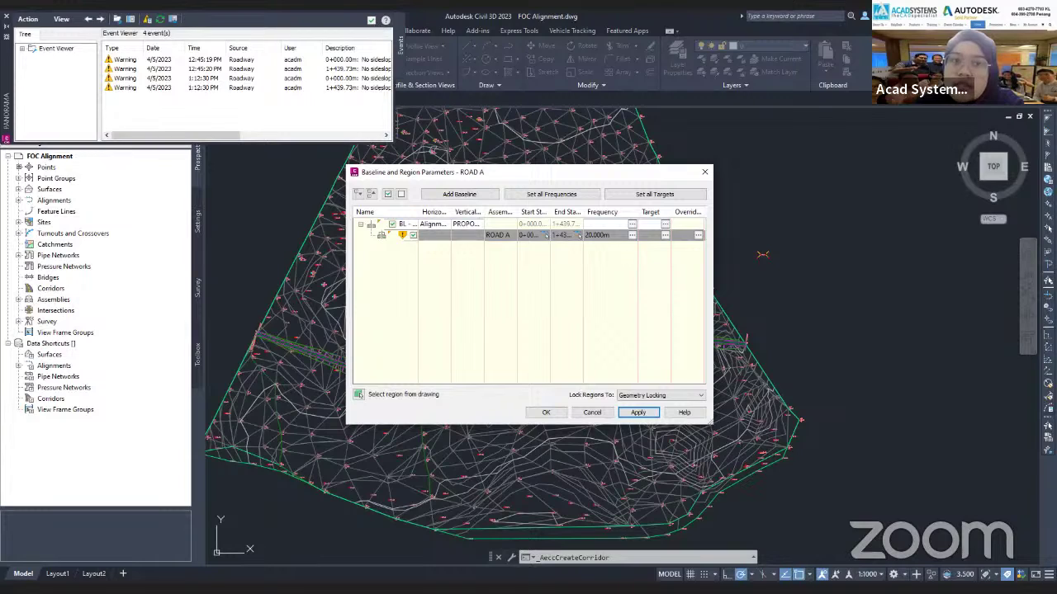
click(371, 21)
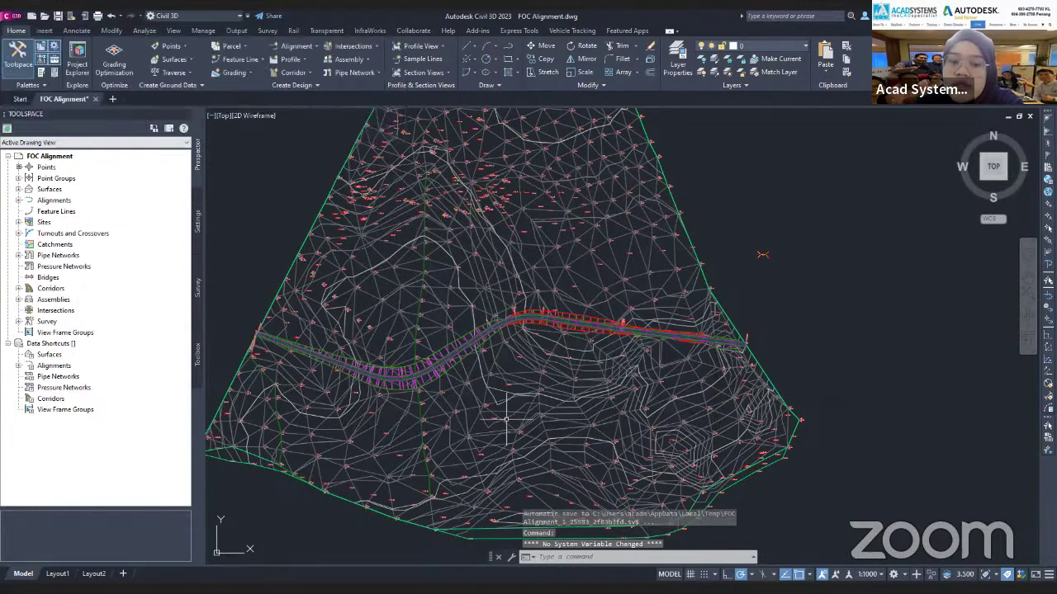
Select the ROAD A corridor in the drawing and open it in the Object Viewer.
scroll(462, 347, up, 5)
middle_drag(594, 277, 299, 292)
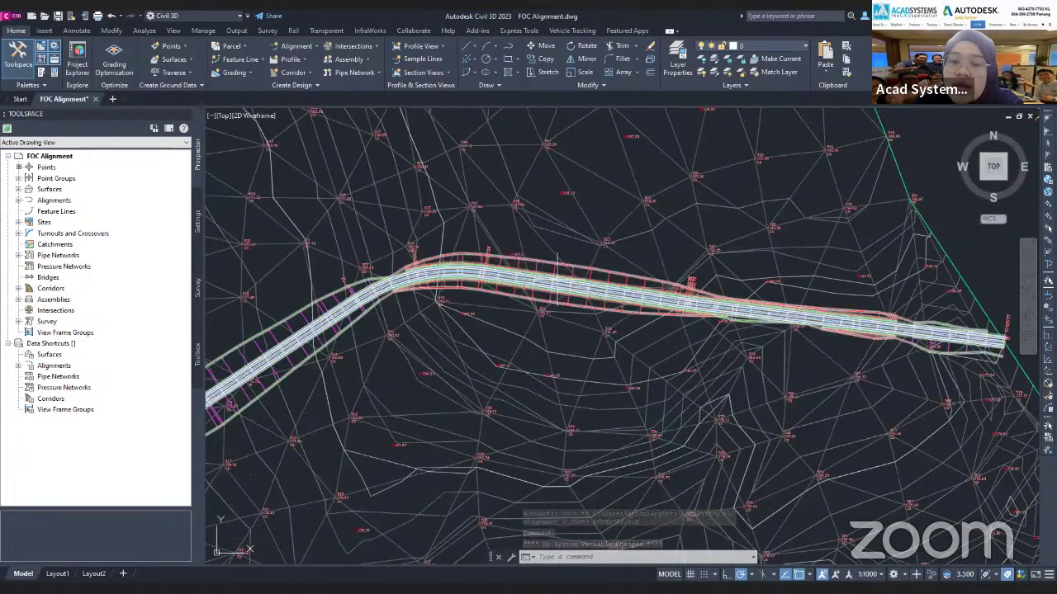
click(556, 279)
right_click(558, 280)
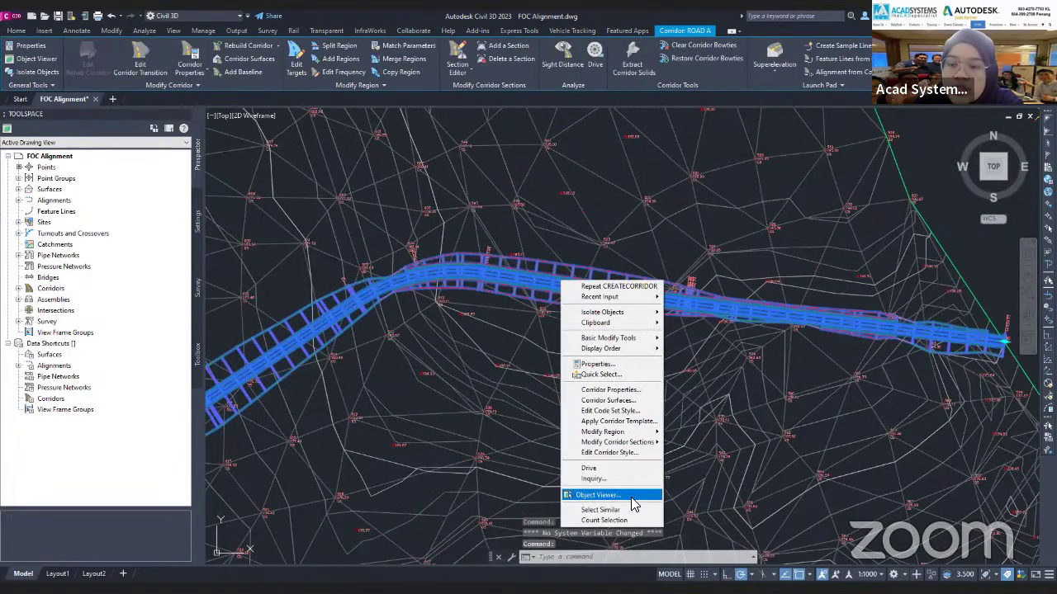
click(635, 501)
Examine the ROAD A corridor in 3D, checking the road surface and side slopes up close and along its full length.
drag(379, 236, 506, 325)
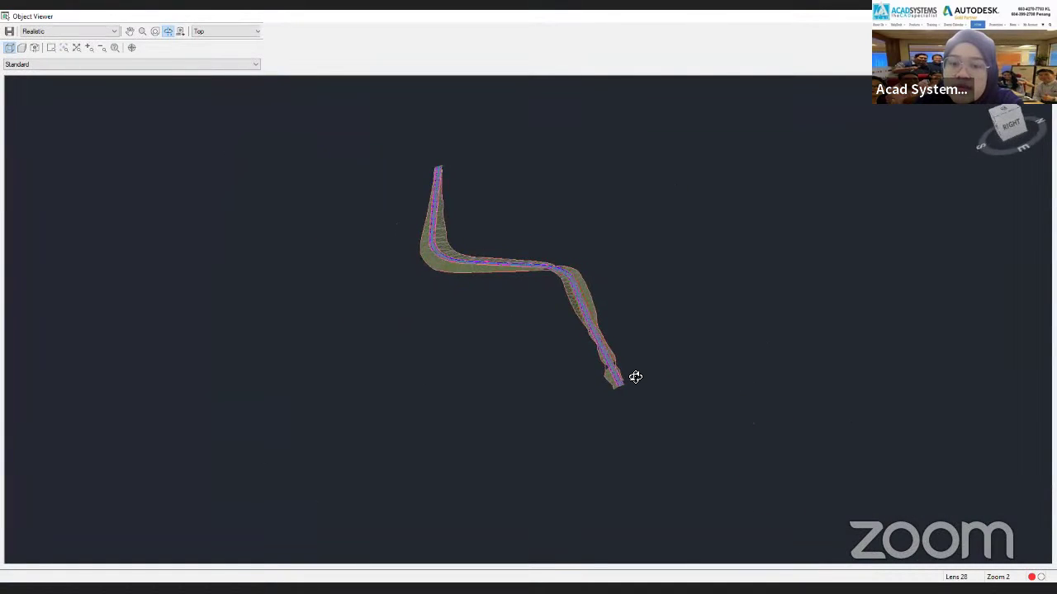
drag(632, 375, 568, 316)
scroll(568, 316, up, 5)
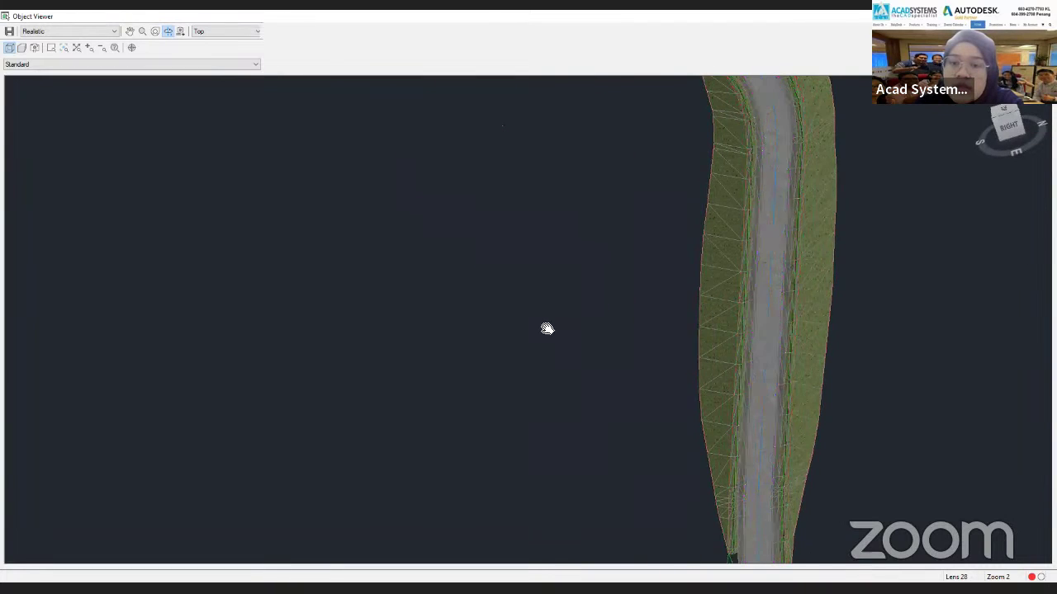
middle_drag(547, 328, 462, 334)
drag(462, 333, 462, 290)
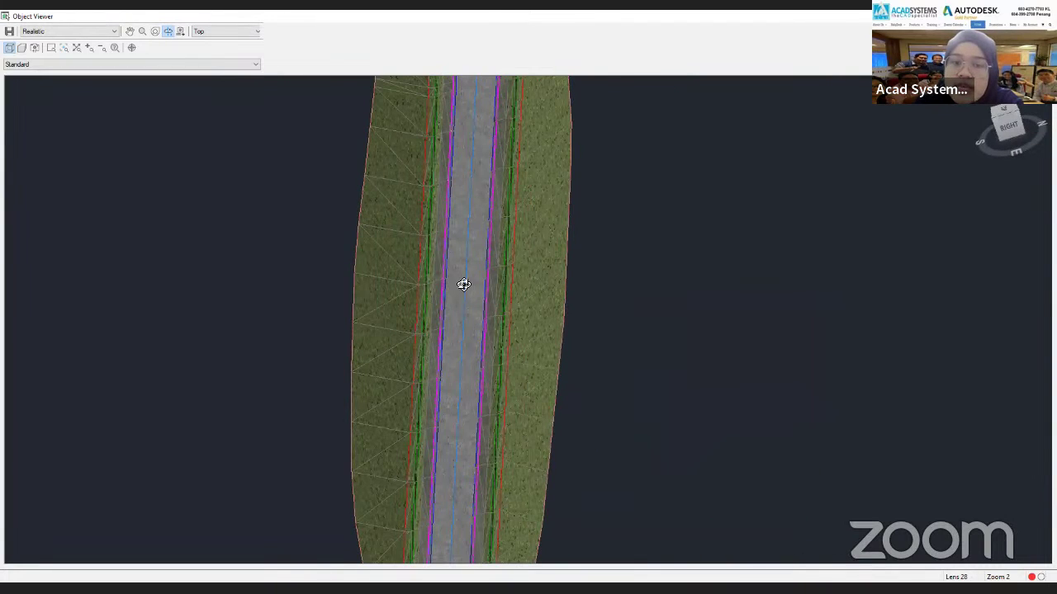
scroll(493, 273, up, 3)
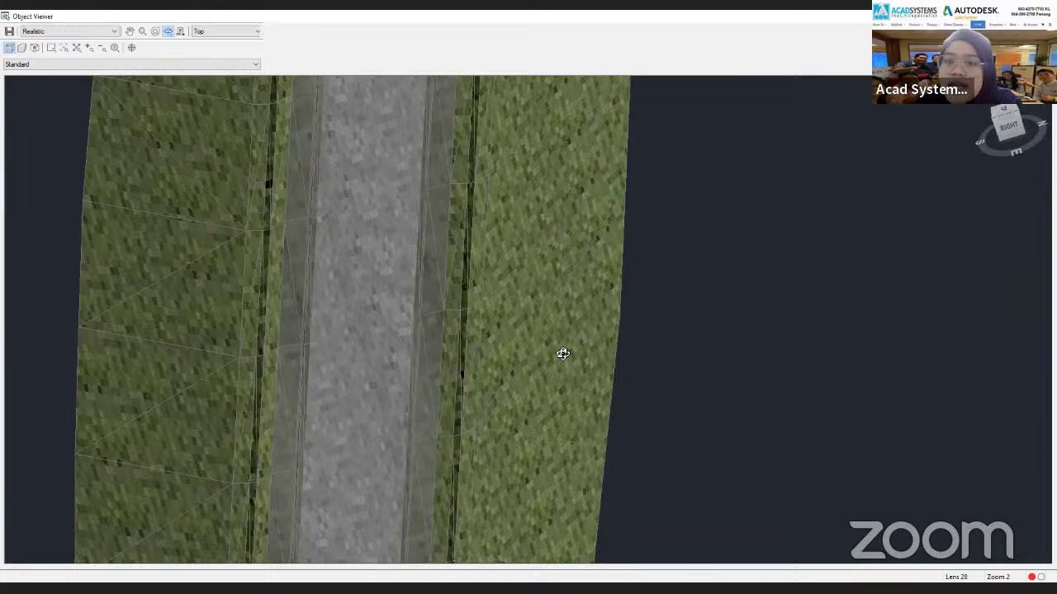
scroll(563, 353, down, 10)
shift+middle_drag(537, 355, 442, 212)
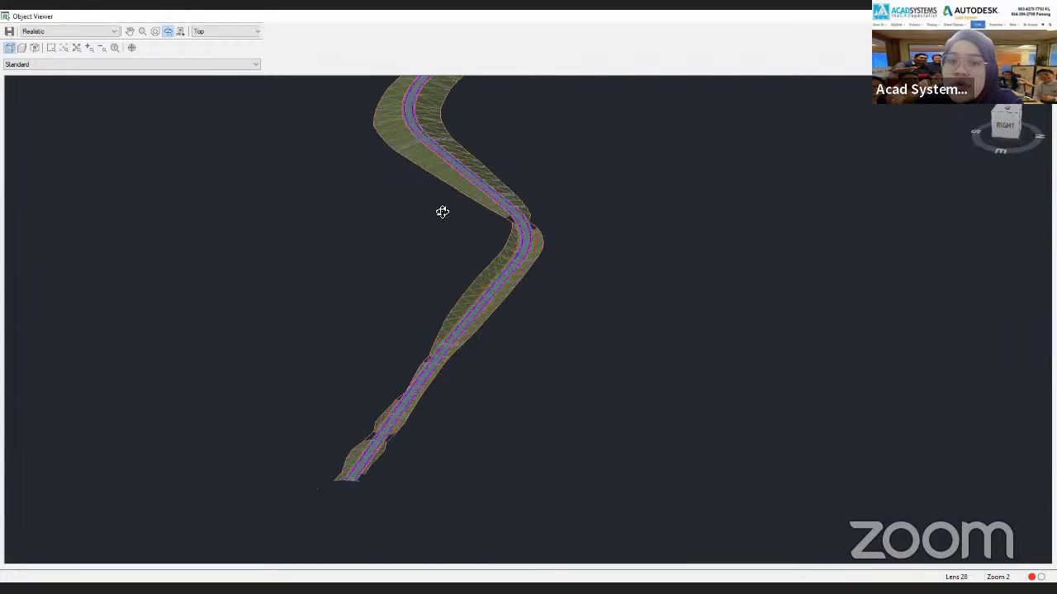